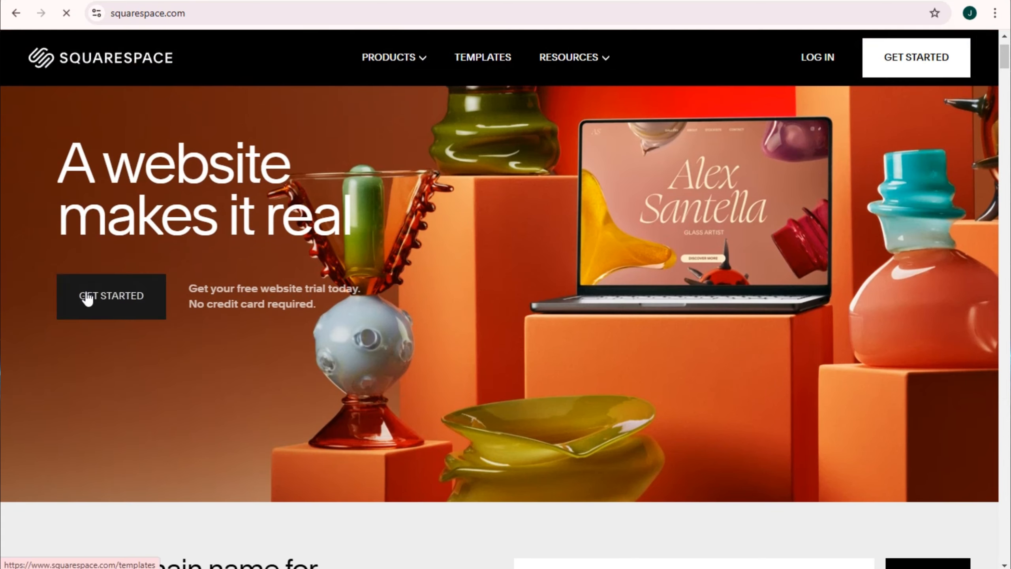
Step: Get started with a new website and choose Photography as the site topic
{"action": "left_click", "coordinate": [87, 297]}
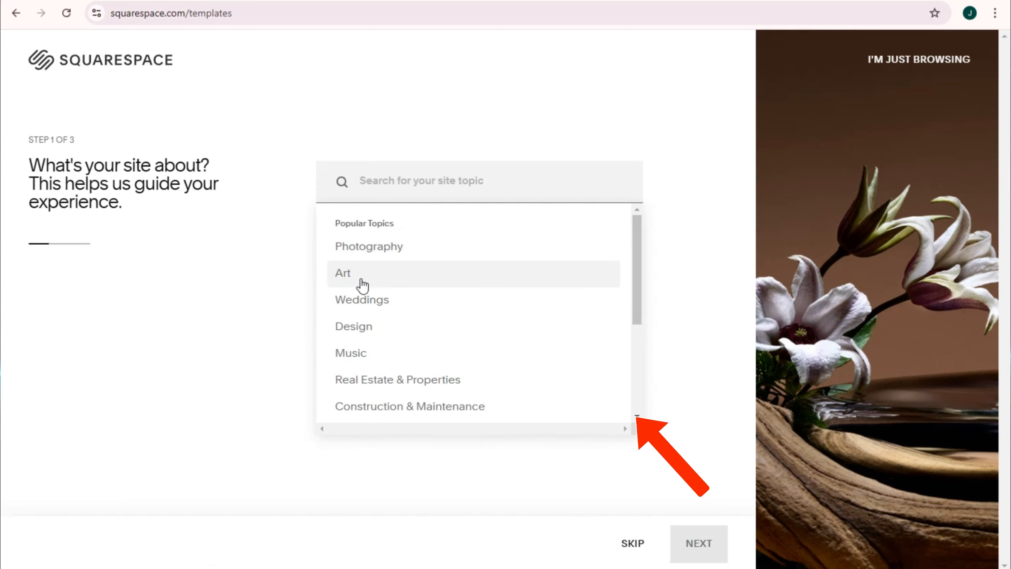
{"action": "scroll", "coordinate": [375, 309], "scroll_direction": "down", "scroll_amount": 3}
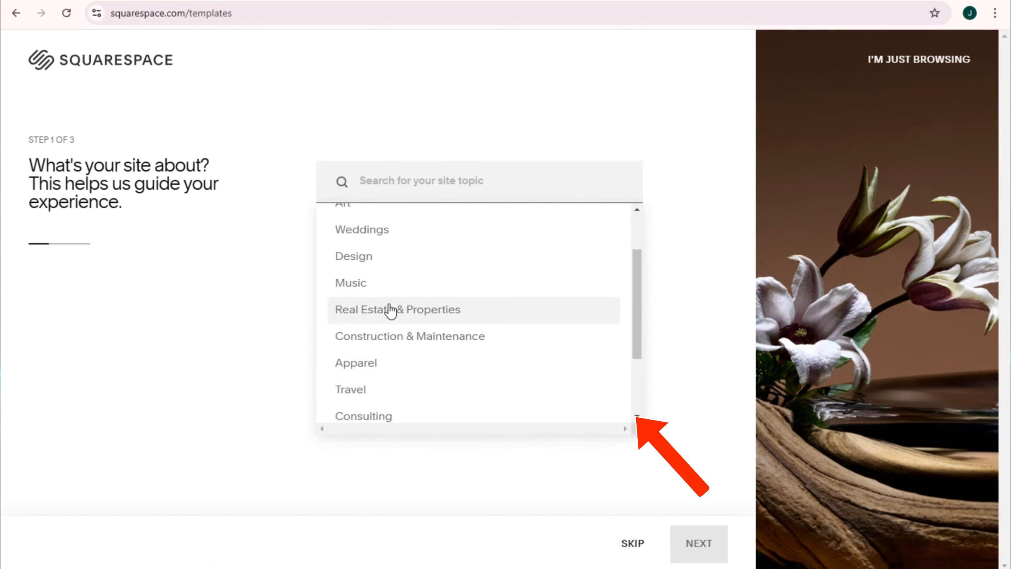
{"action": "scroll", "coordinate": [393, 306], "scroll_direction": "down", "scroll_amount": 2}
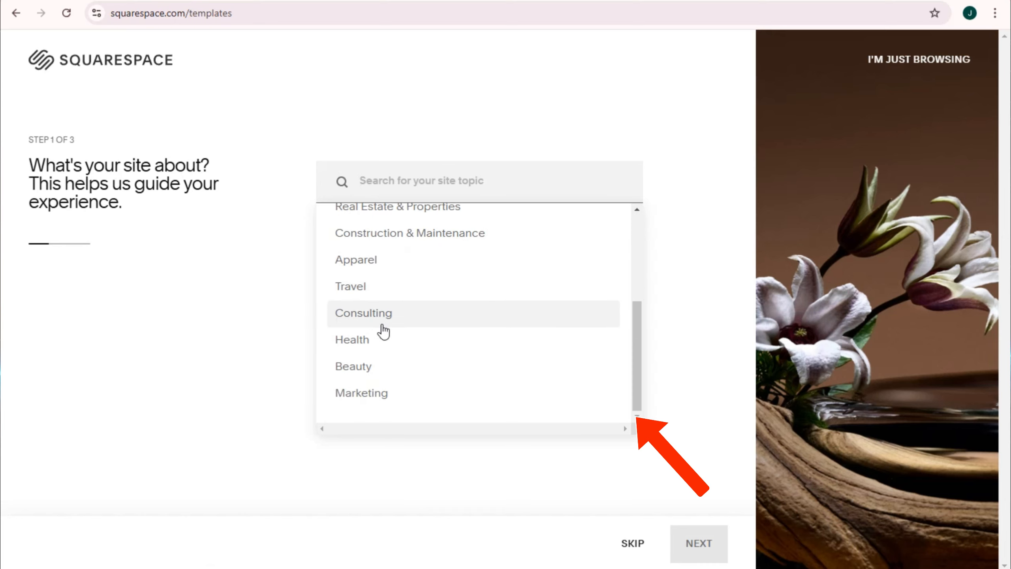
{"action": "scroll", "coordinate": [479, 384], "scroll_direction": "up", "scroll_amount": 4}
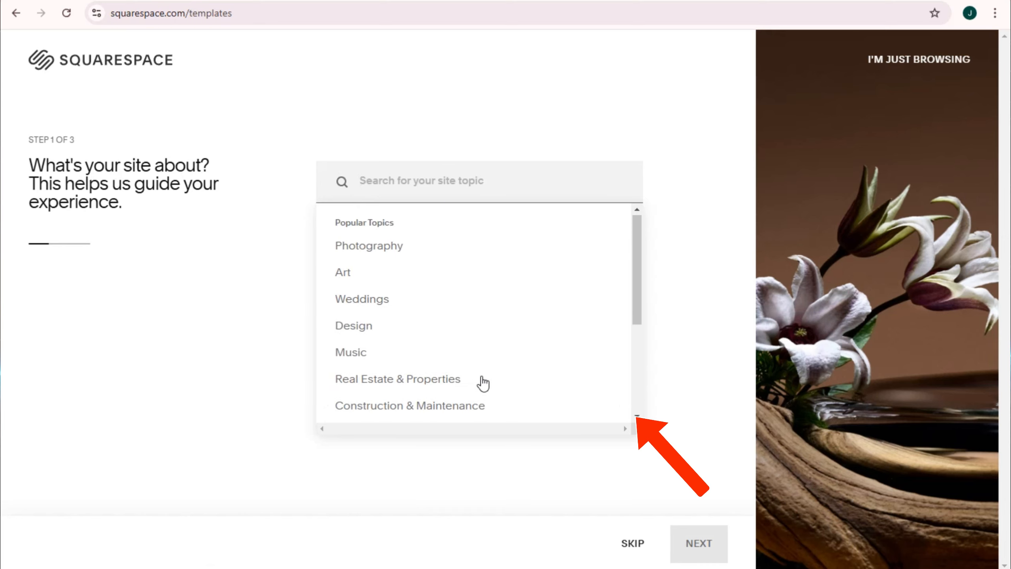
{"action": "left_click", "coordinate": [371, 250]}
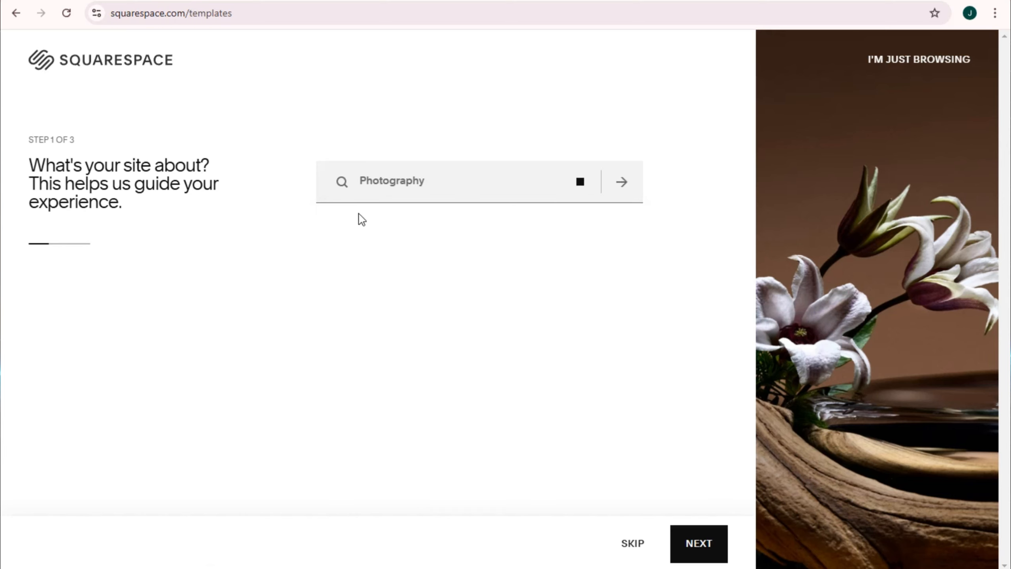
{"action": "left_click", "coordinate": [699, 554]}
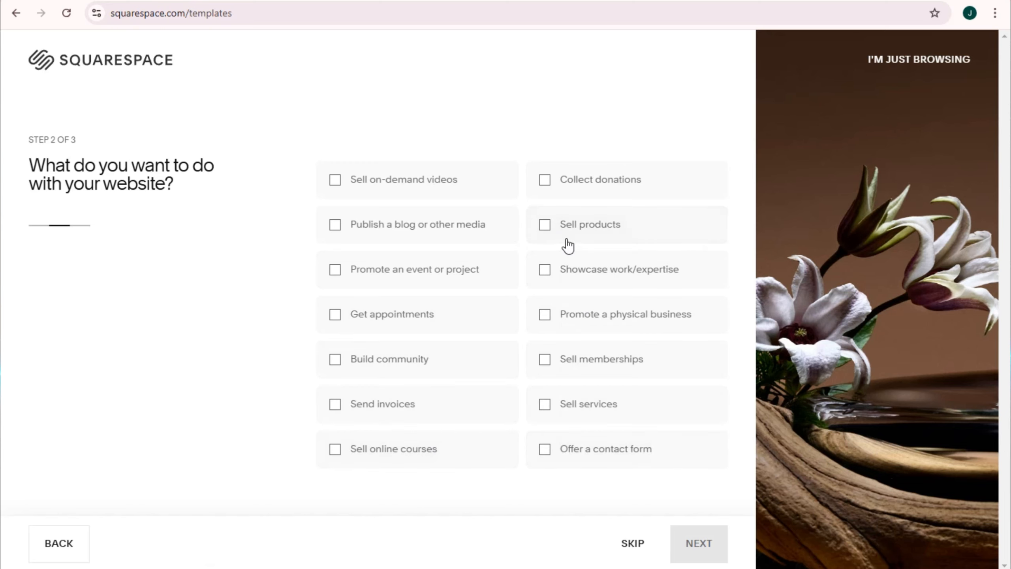
Step: Set the website's purpose to Sell products and choose to browse the designer templates
{"action": "left_click", "coordinate": [554, 230]}
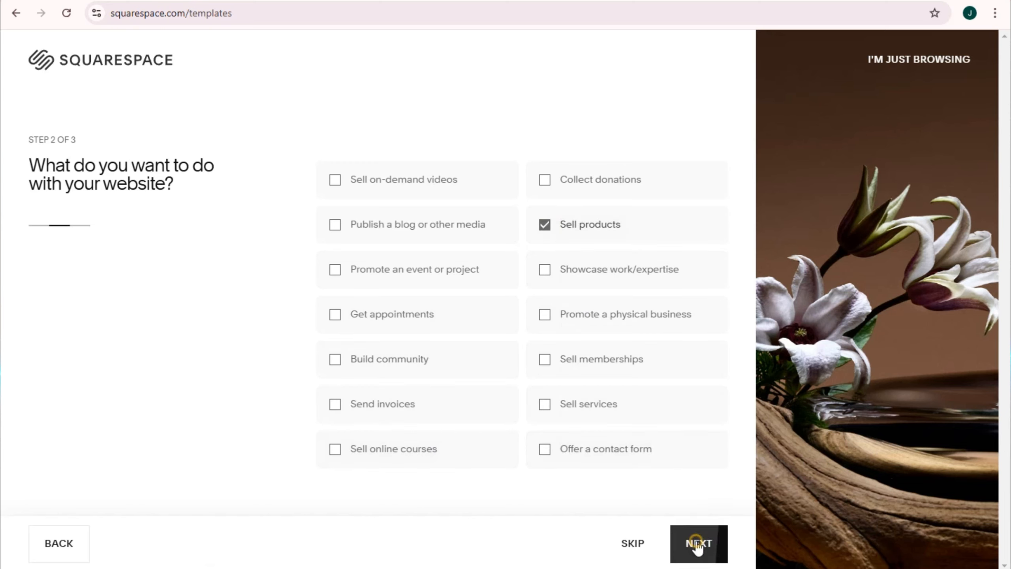
{"action": "left_click", "coordinate": [700, 544]}
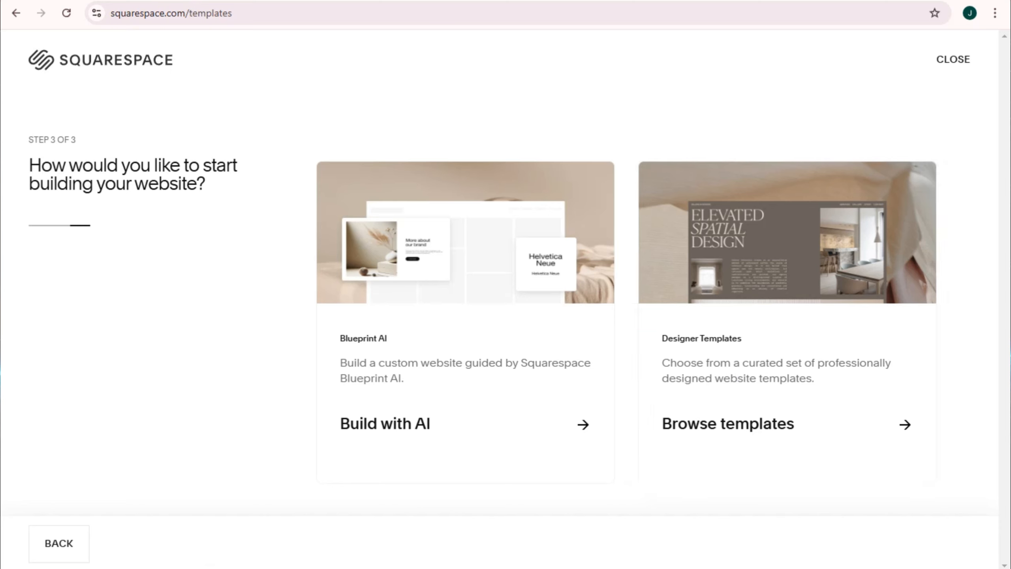
{"action": "left_click", "coordinate": [796, 434]}
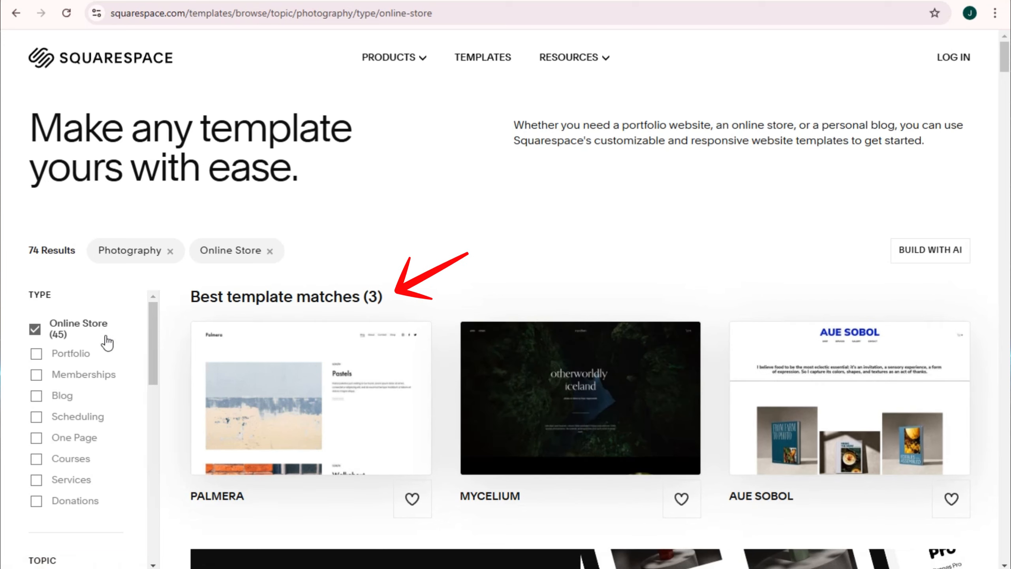
Step: Look through the matching templates and remove the Online Store filter, keeping only Photography
{"action": "scroll", "coordinate": [106, 339], "scroll_direction": "down", "scroll_amount": 4}
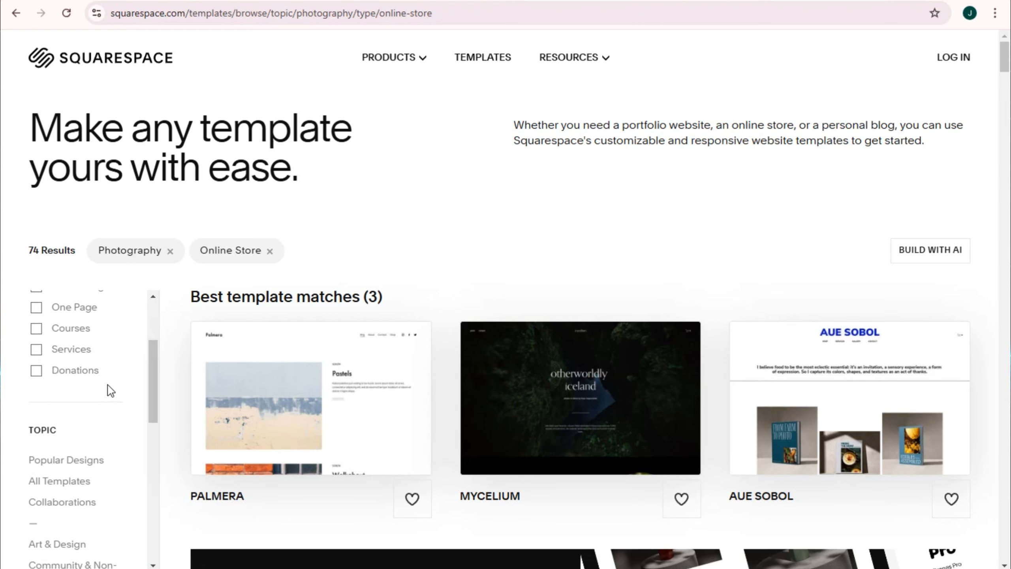
{"action": "scroll", "coordinate": [108, 388], "scroll_direction": "up", "scroll_amount": 4}
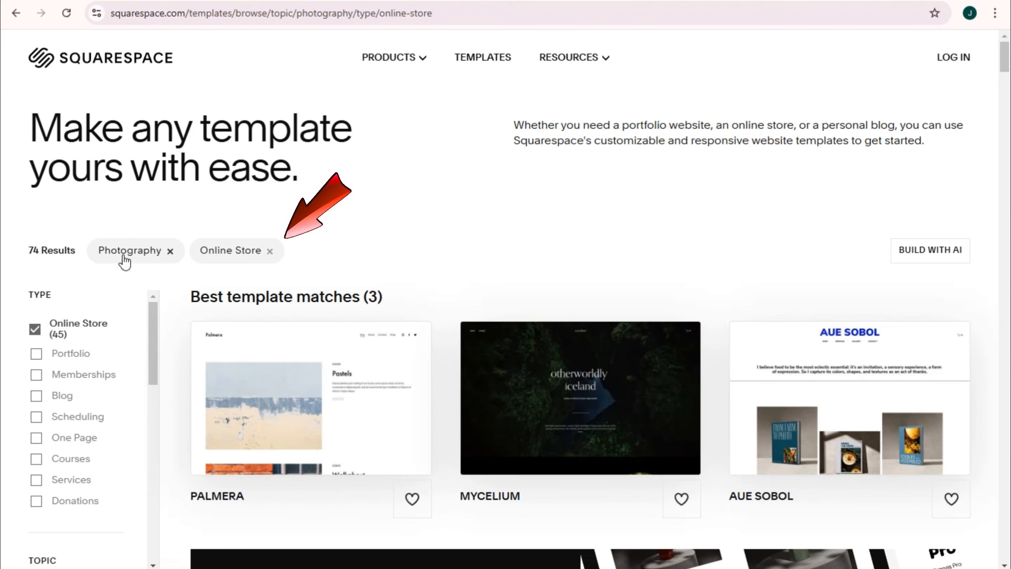
{"action": "scroll", "coordinate": [438, 350], "scroll_direction": "down", "scroll_amount": 2}
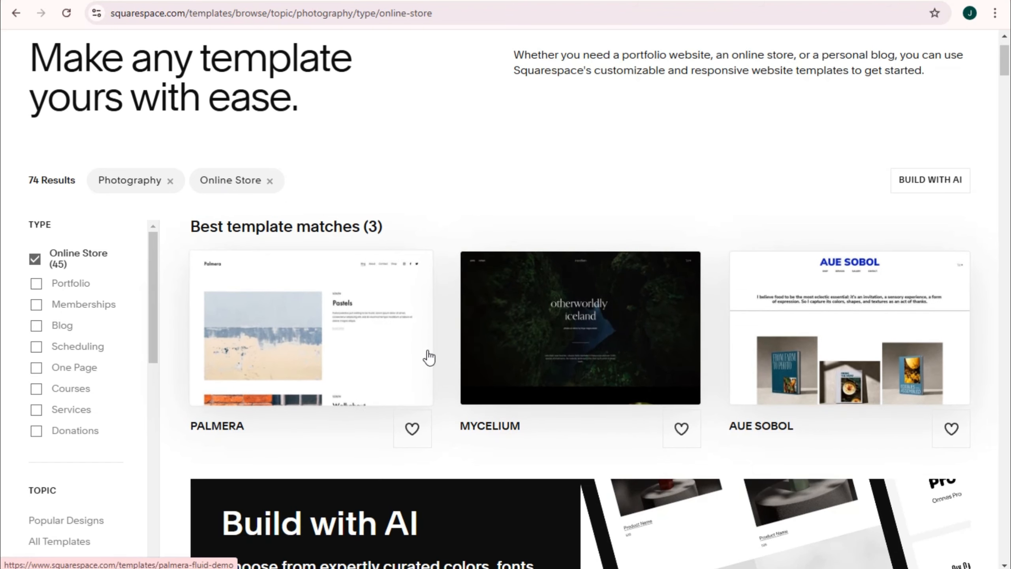
{"action": "scroll", "coordinate": [860, 353], "scroll_direction": "down", "scroll_amount": 2}
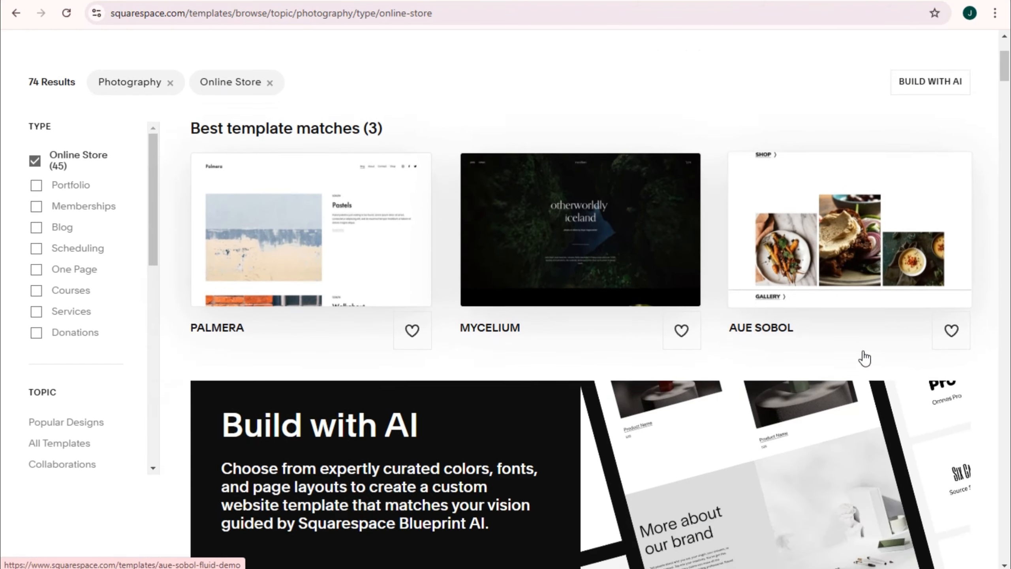
{"action": "scroll", "coordinate": [781, 422], "scroll_direction": "down", "scroll_amount": 12}
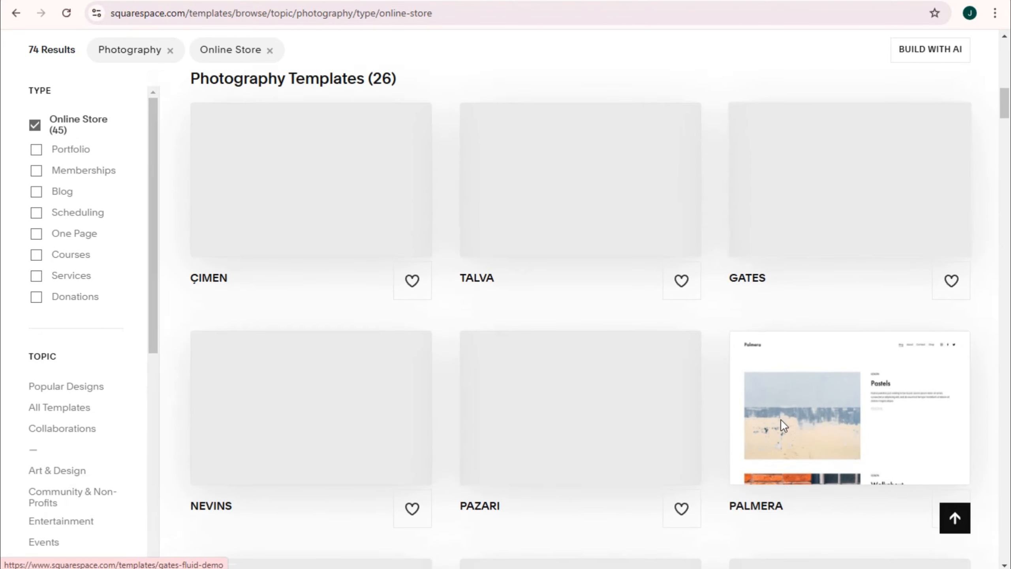
{"action": "scroll", "coordinate": [781, 419], "scroll_direction": "up", "scroll_amount": 15}
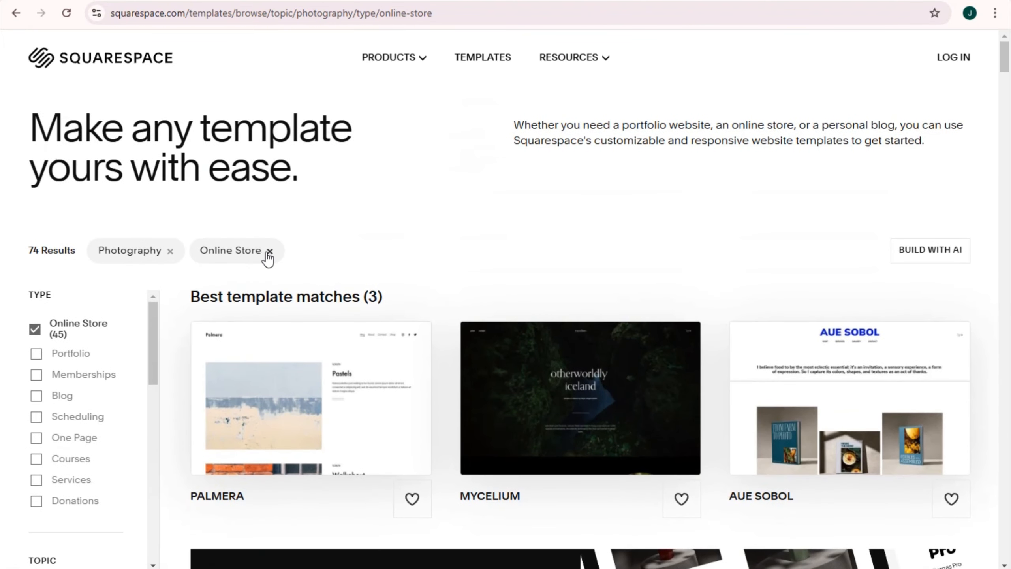
{"action": "left_click", "coordinate": [269, 251]}
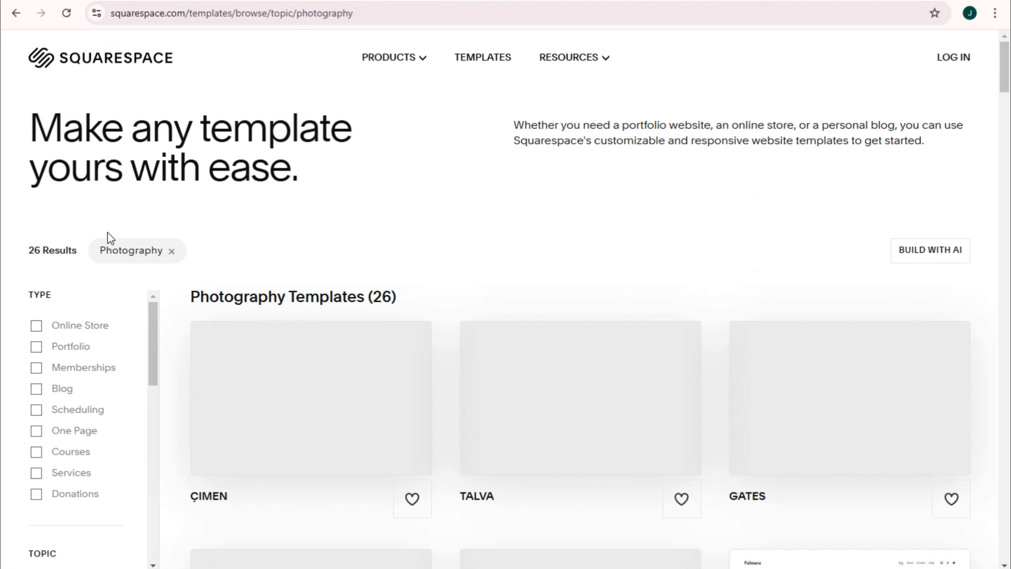
Step: Browse the photography templates and open the Talva template
{"action": "scroll", "coordinate": [187, 269], "scroll_direction": "down", "scroll_amount": 3}
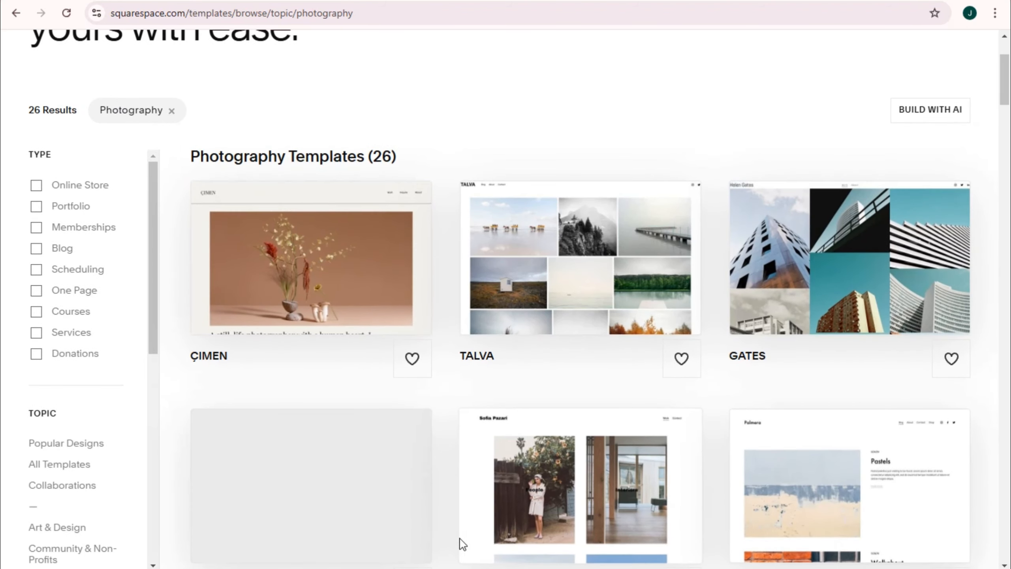
{"action": "scroll", "coordinate": [810, 492], "scroll_direction": "down", "scroll_amount": 3}
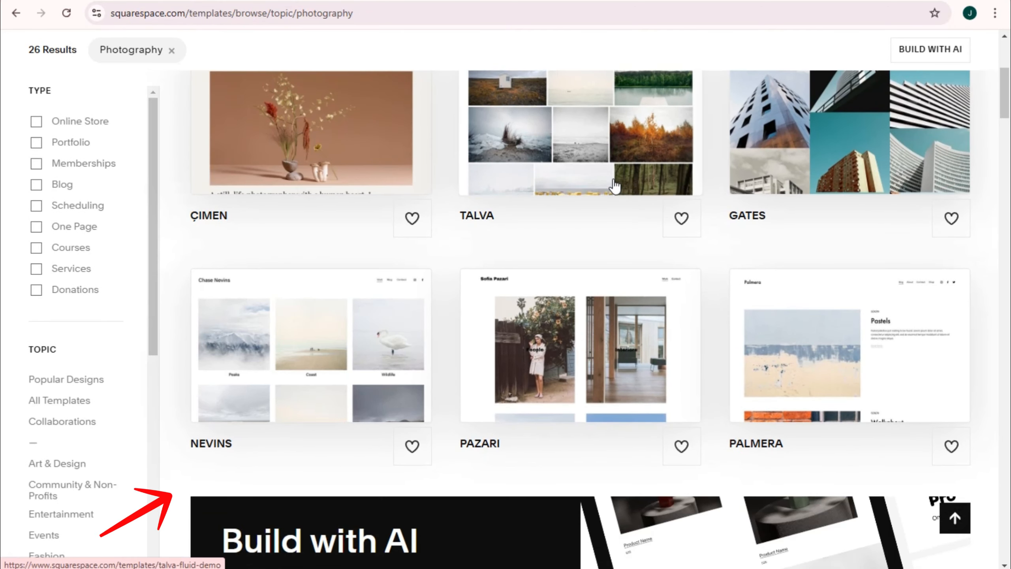
{"action": "scroll", "coordinate": [592, 173], "scroll_direction": "up", "scroll_amount": 2}
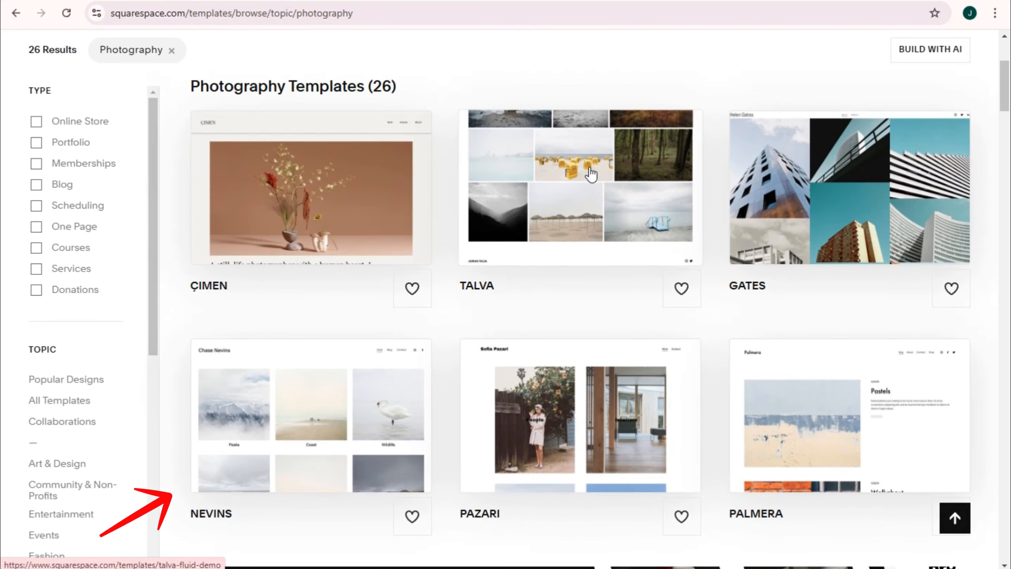
{"action": "left_click", "coordinate": [584, 203]}
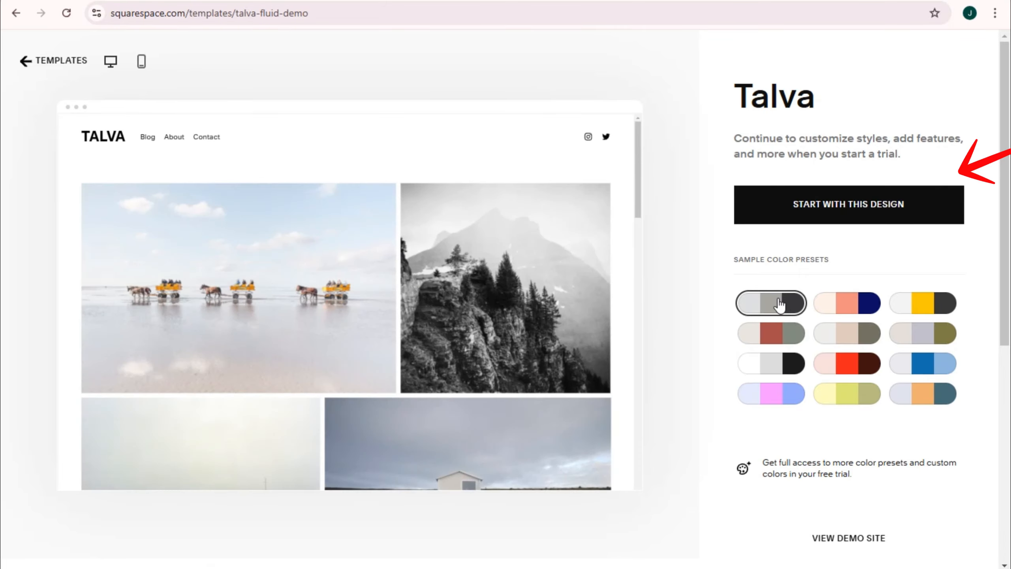
Step: Try out several of the sample color presets on the Talva template
{"action": "left_click", "coordinate": [845, 310]}
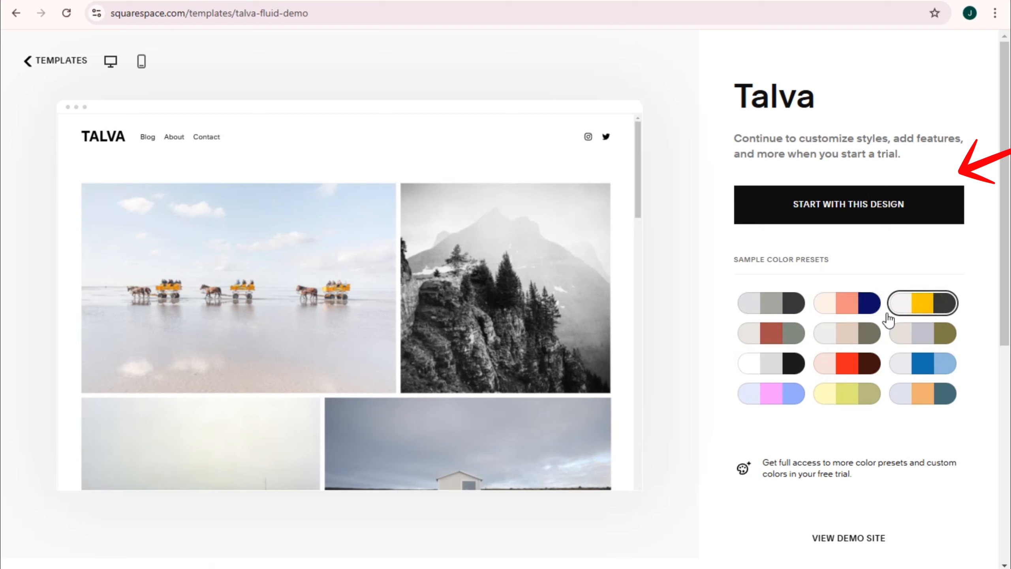
{"action": "left_click", "coordinate": [792, 334]}
{"action": "left_click", "coordinate": [854, 336]}
{"action": "left_click", "coordinate": [913, 333]}
{"action": "scroll", "coordinate": [847, 350], "scroll_direction": "down", "scroll_amount": 2}
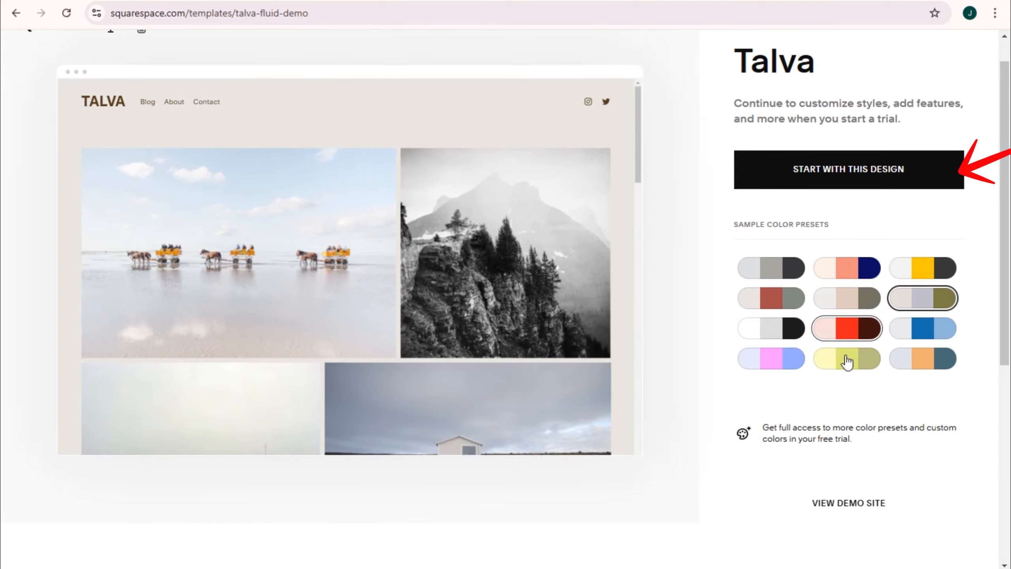
{"action": "scroll", "coordinate": [836, 342], "scroll_direction": "up", "scroll_amount": 2}
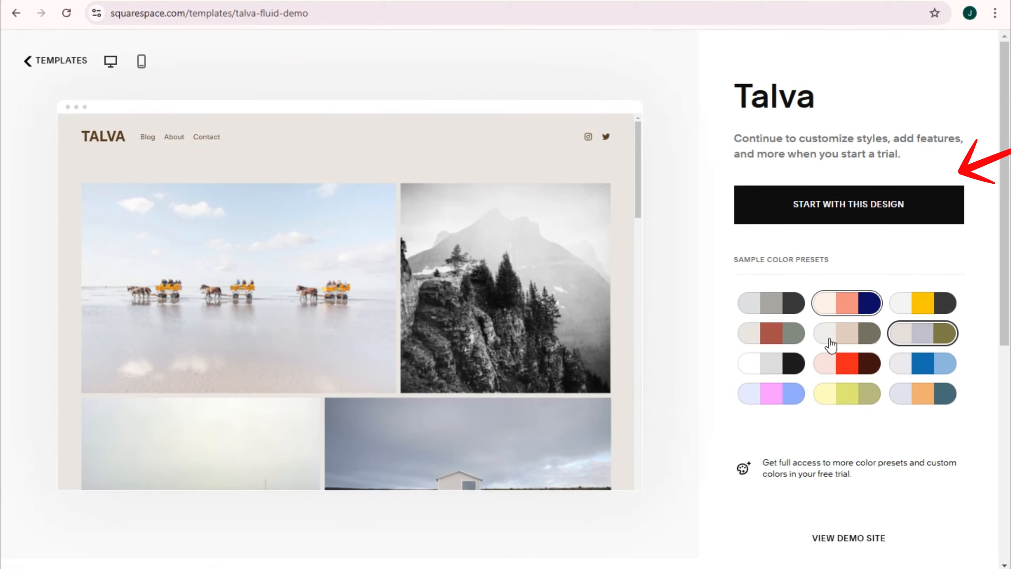
Step: Start with the Talva design in the peach, salmon and navy color preset and show more account creation options
{"action": "left_click", "coordinate": [850, 306]}
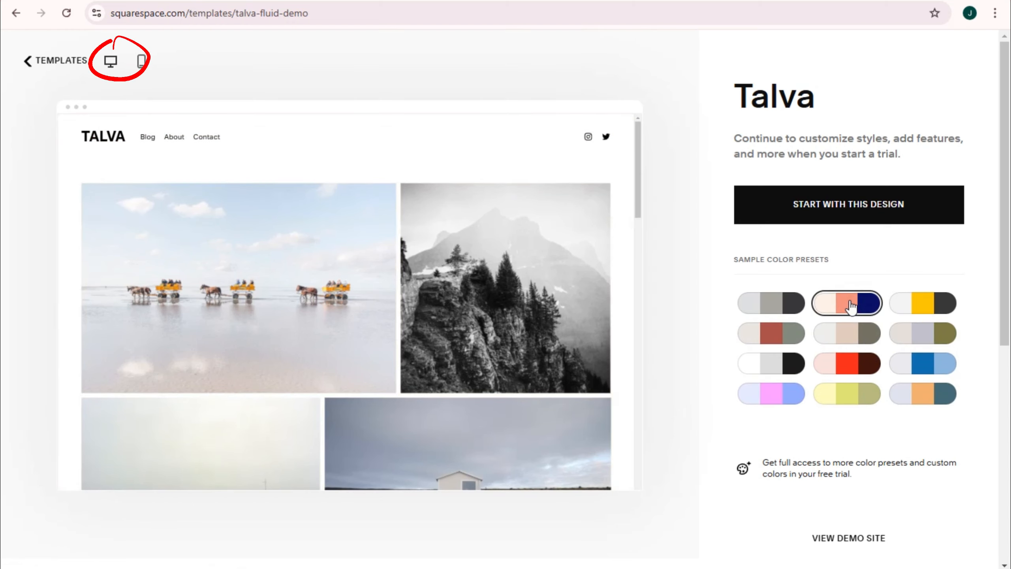
{"action": "left_click", "coordinate": [839, 213]}
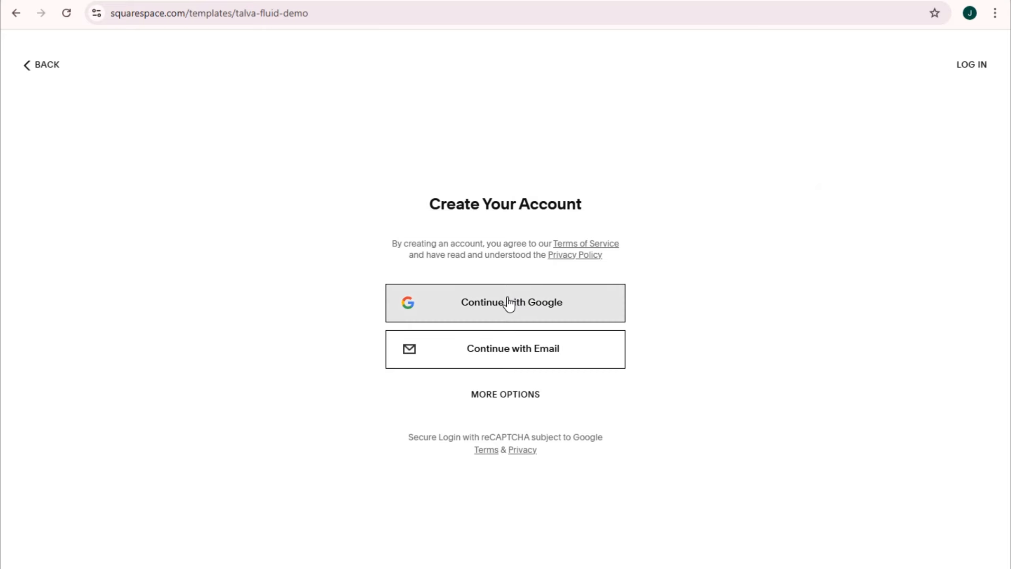
{"action": "left_click", "coordinate": [514, 395]}
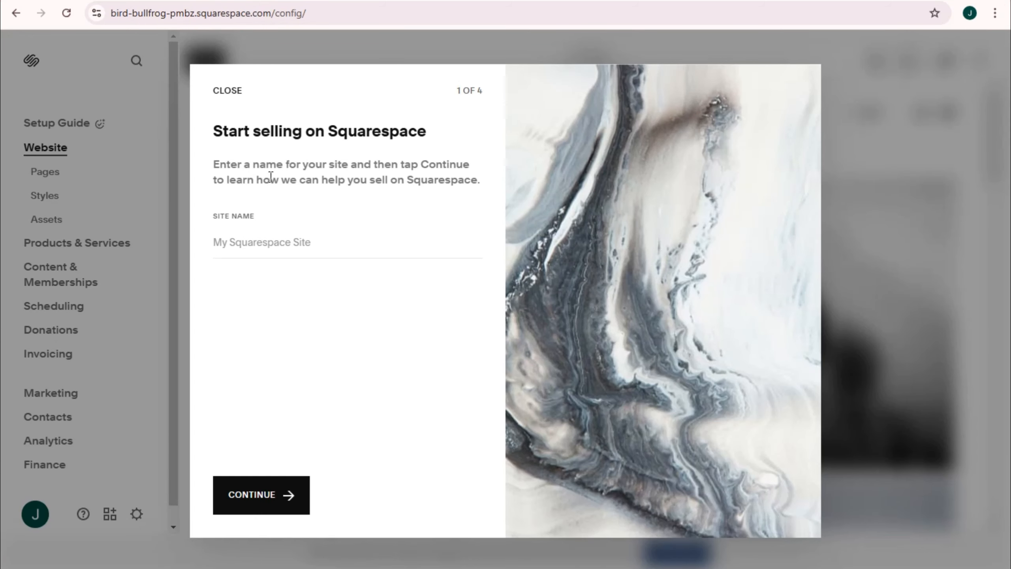
Step: Name the site JandyTime and go through the remaining selling introduction pages to finish the setup
{"action": "left_click", "coordinate": [269, 235]}
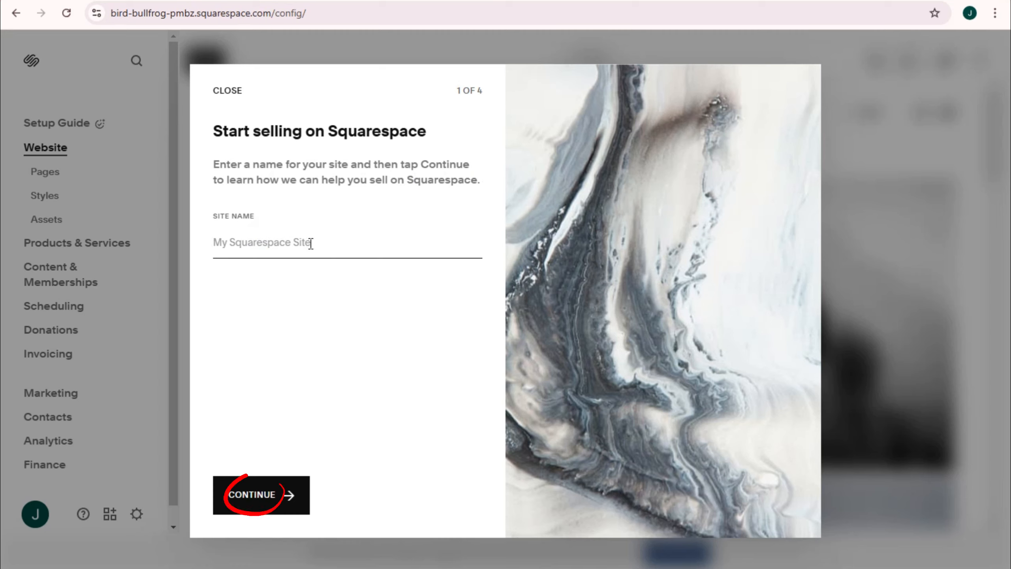
{"action": "type", "text": "JandyTime"}
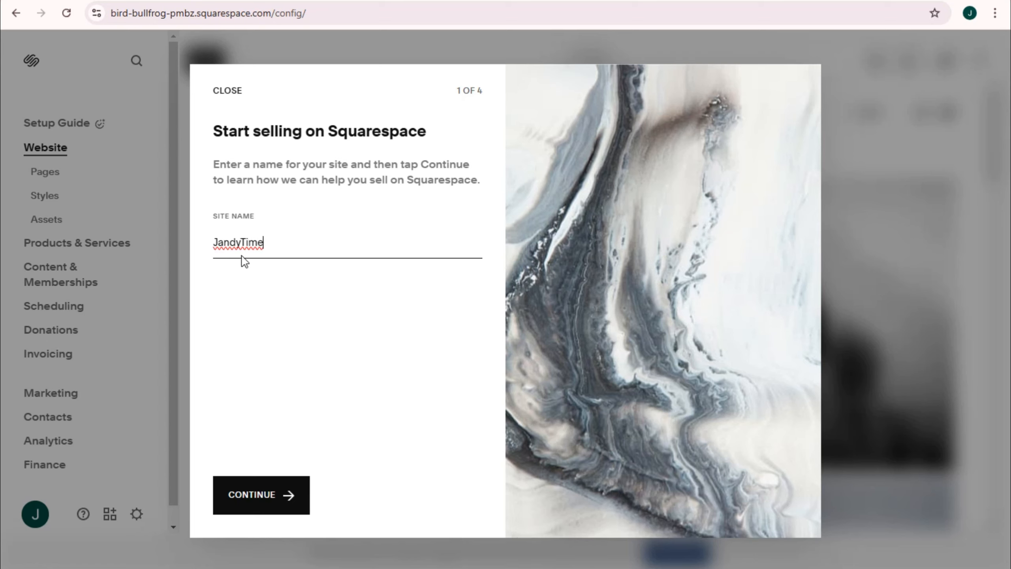
{"action": "left_click", "coordinate": [266, 495]}
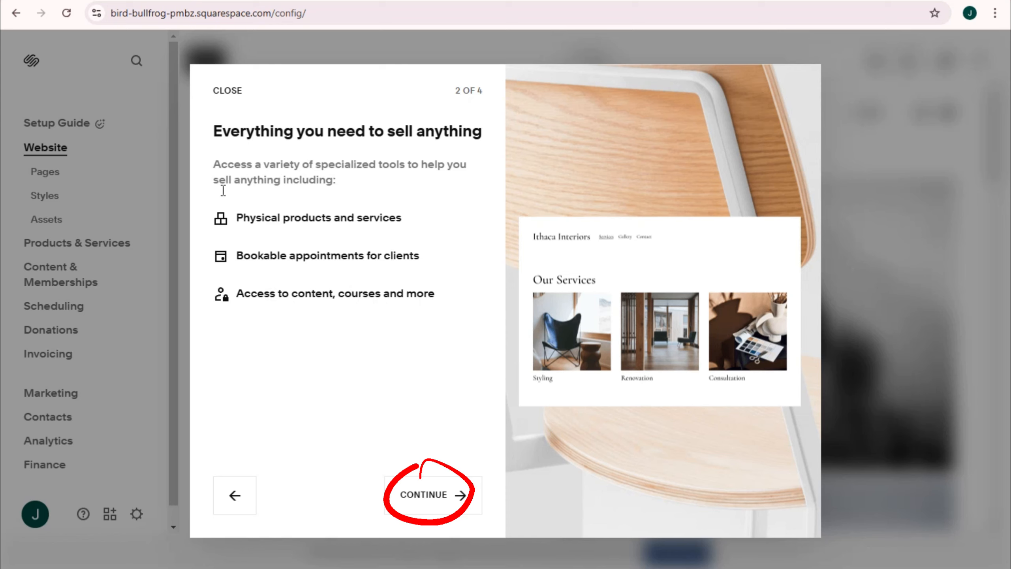
{"action": "left_click", "coordinate": [423, 494]}
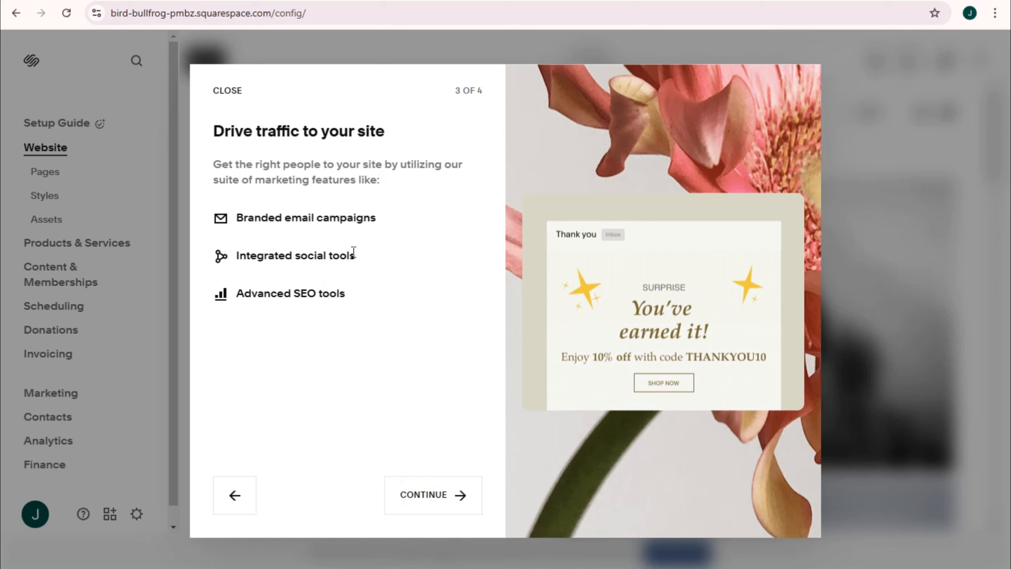
{"action": "left_click", "coordinate": [427, 496]}
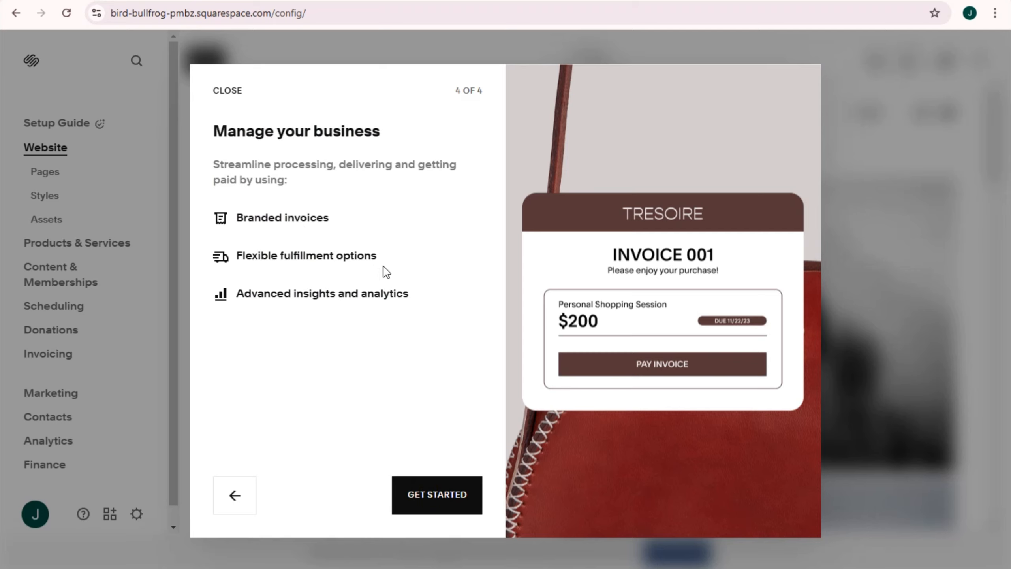
{"action": "left_click", "coordinate": [441, 499]}
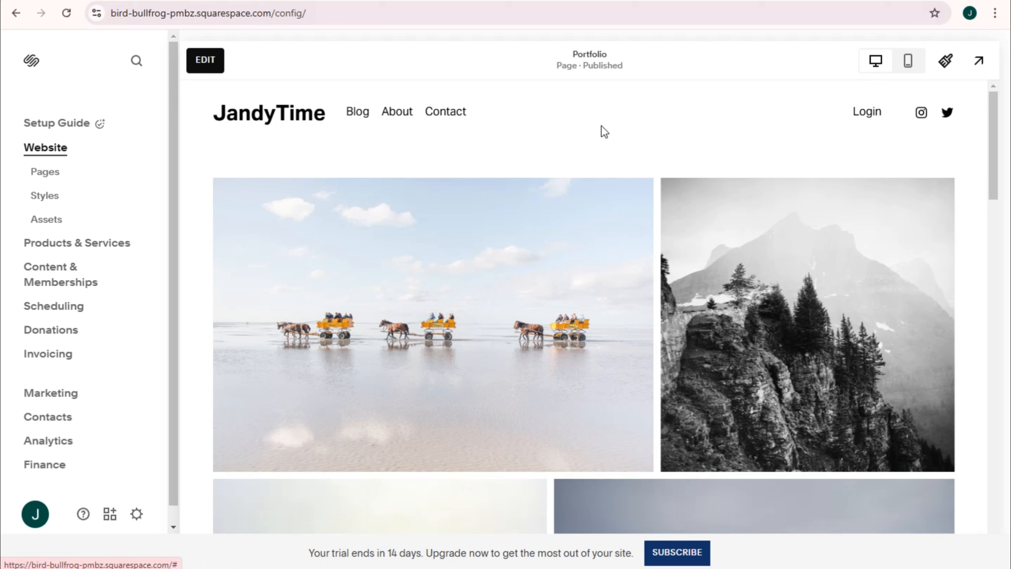
Step: Examine the new site's Portfolio page preview from the header down through the image gallery
{"action": "scroll", "coordinate": [764, 319], "scroll_direction": "down", "scroll_amount": 10}
{"action": "scroll", "coordinate": [768, 323], "scroll_direction": "down", "scroll_amount": 8}
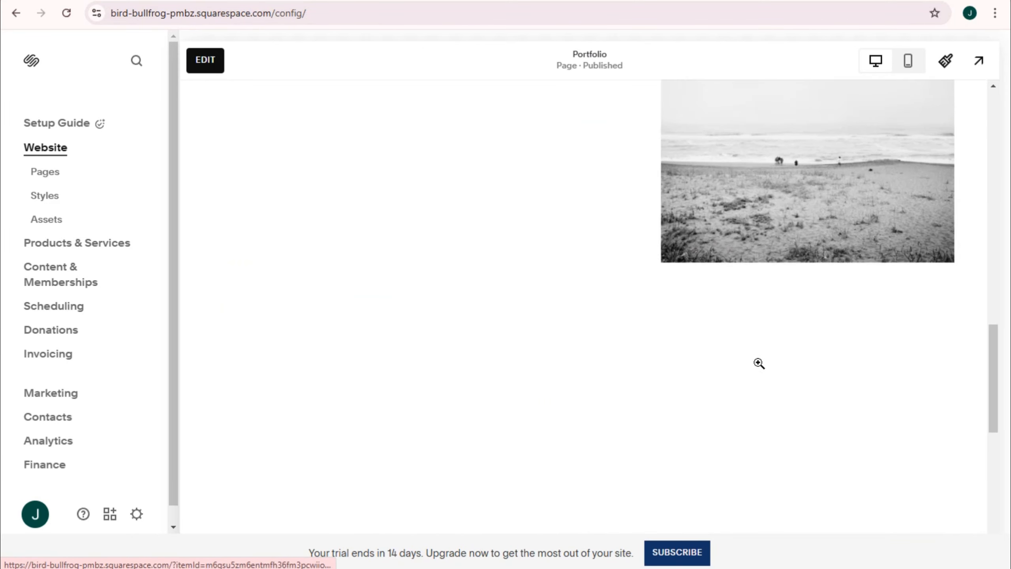
{"action": "scroll", "coordinate": [758, 362], "scroll_direction": "up", "scroll_amount": 8}
{"action": "scroll", "coordinate": [662, 350], "scroll_direction": "down", "scroll_amount": 8}
{"action": "scroll", "coordinate": [708, 361], "scroll_direction": "down", "scroll_amount": 10}
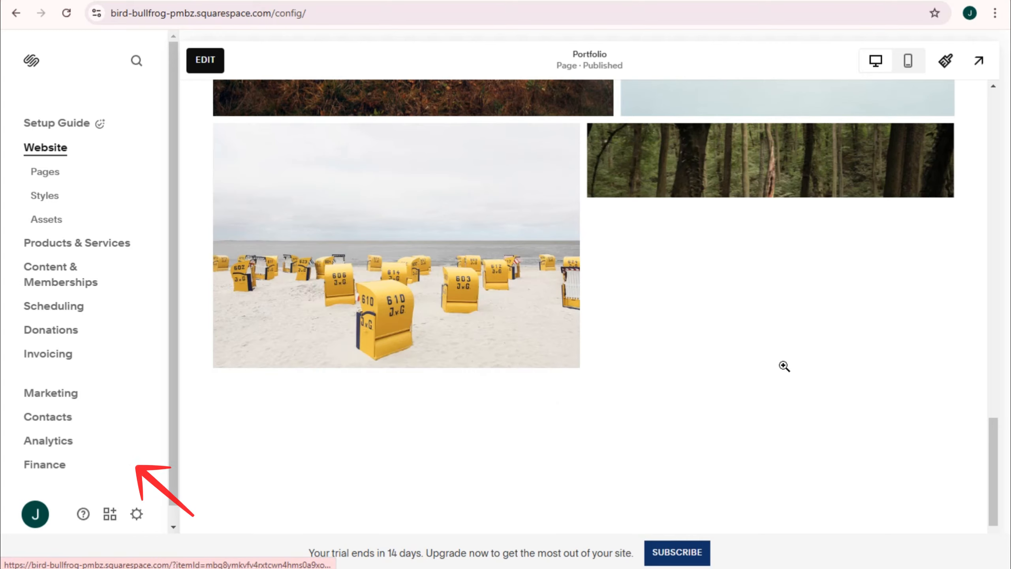
{"action": "scroll", "coordinate": [783, 366], "scroll_direction": "up", "scroll_amount": 10}
{"action": "scroll", "coordinate": [663, 340], "scroll_direction": "up", "scroll_amount": 5}
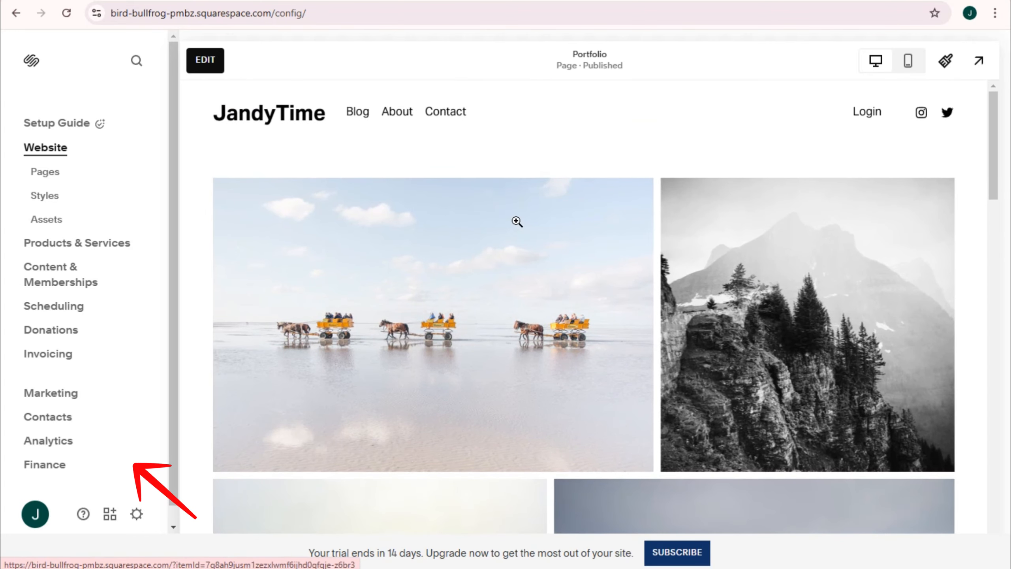
Step: Try the header navigation order About, Contact, Blog, and discard it while opening the site's page list
{"action": "left_click", "coordinate": [206, 63]}
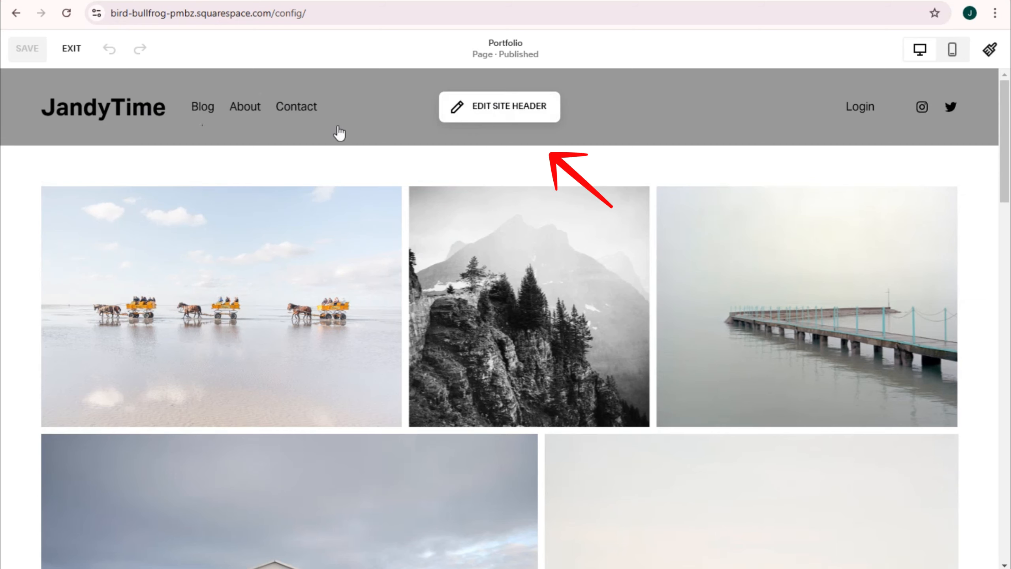
{"action": "left_click", "coordinate": [486, 115]}
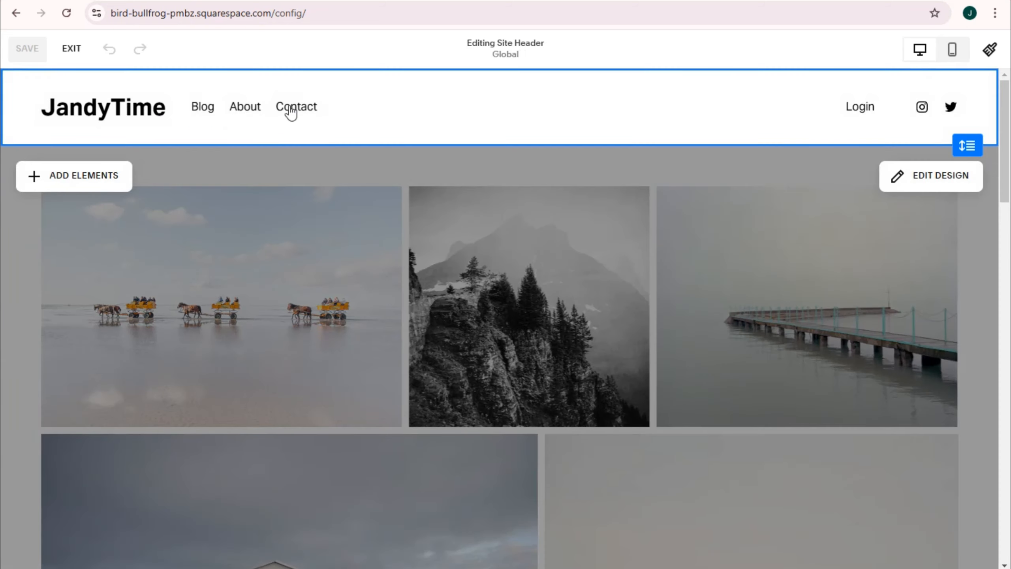
{"action": "left_click", "coordinate": [207, 115]}
{"action": "left_click", "coordinate": [339, 107]}
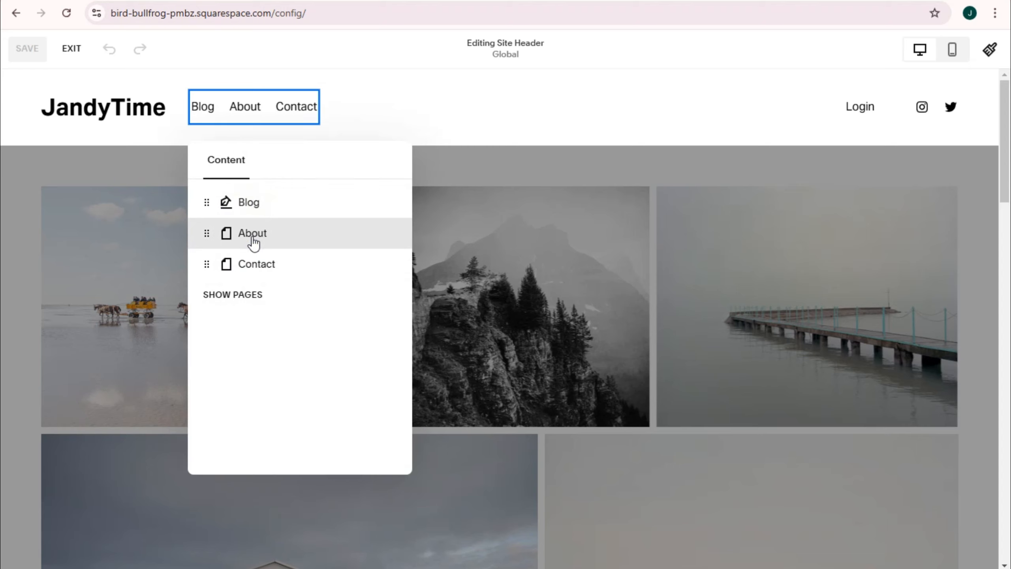
{"action": "left_click_drag", "start_coordinate": [254, 266], "coordinate": [257, 204]}
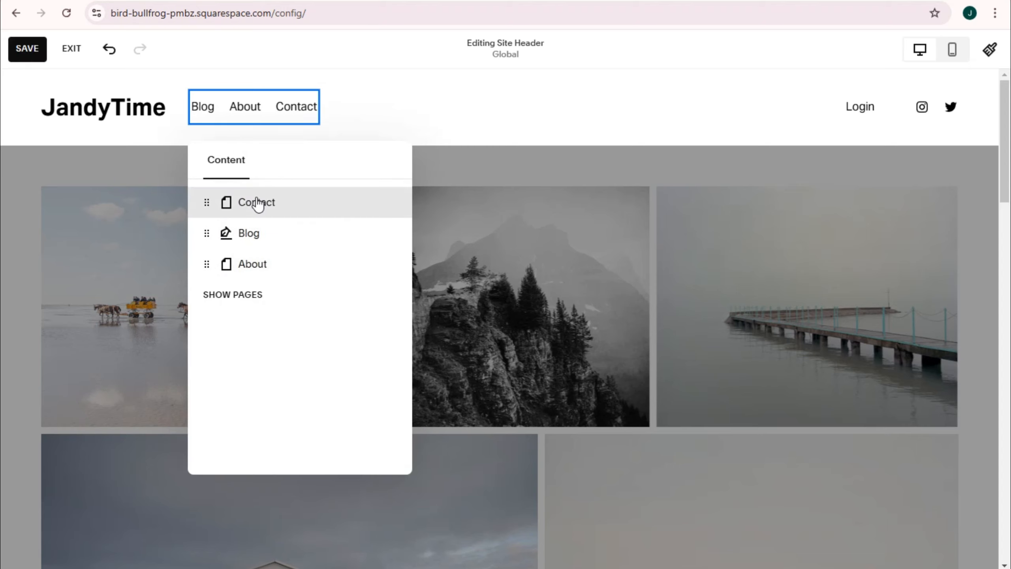
{"action": "left_click_drag", "start_coordinate": [254, 263], "coordinate": [254, 199]}
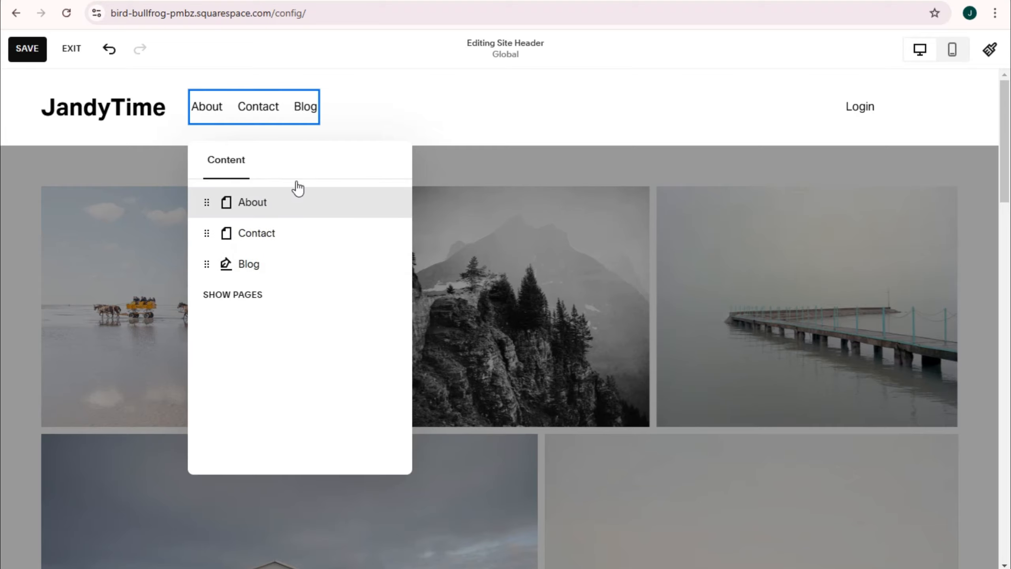
{"action": "left_click", "coordinate": [241, 295]}
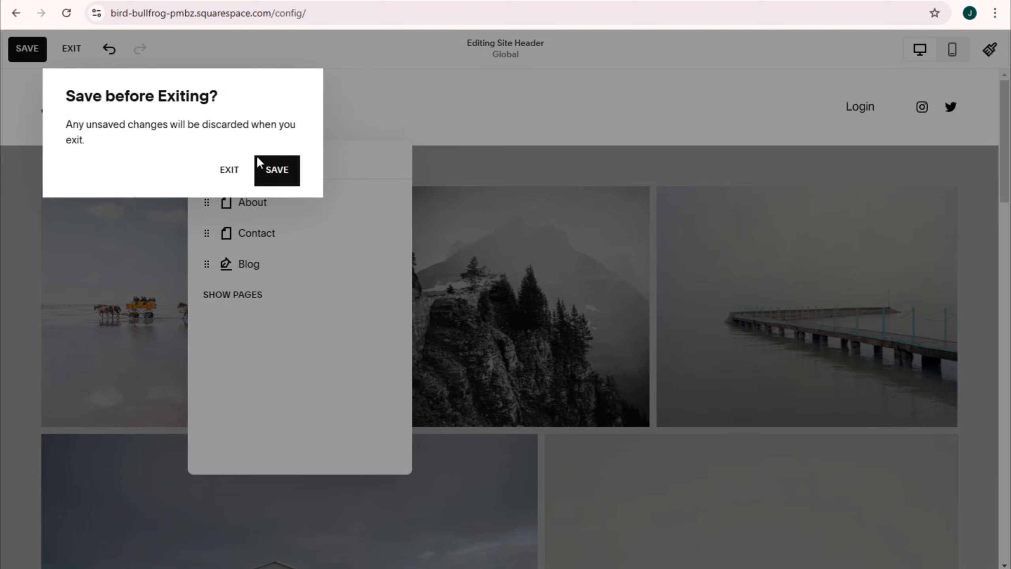
{"action": "left_click", "coordinate": [228, 170]}
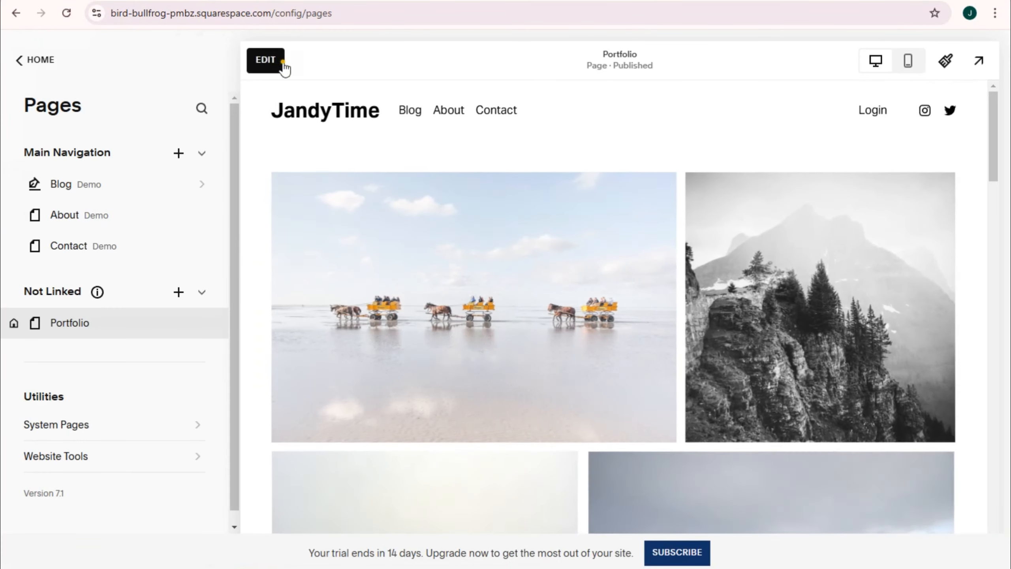
Step: Reopen the site header for editing and move About ahead of Blog in the navigation links
{"action": "left_click", "coordinate": [281, 62]}
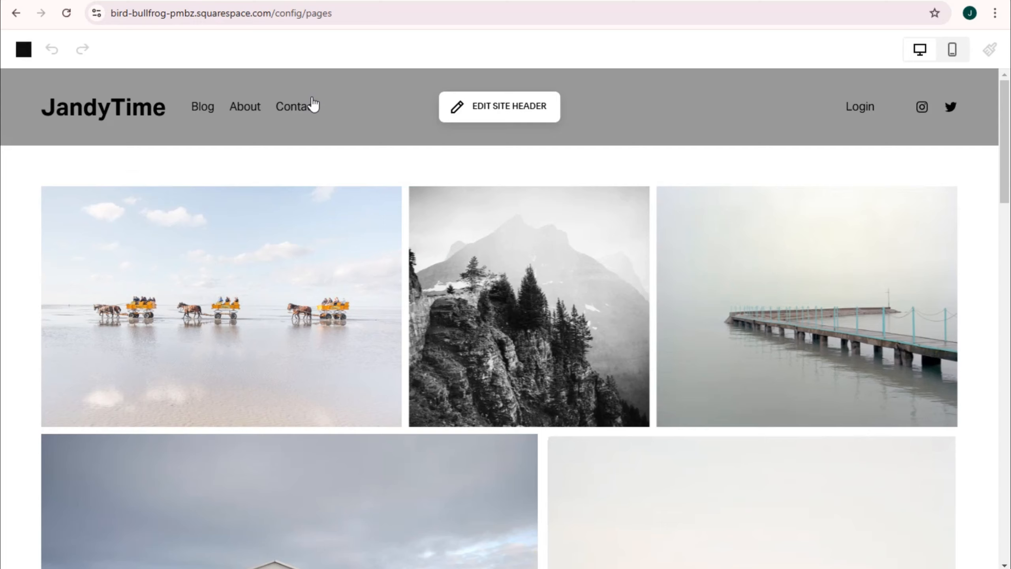
{"action": "left_click", "coordinate": [467, 109]}
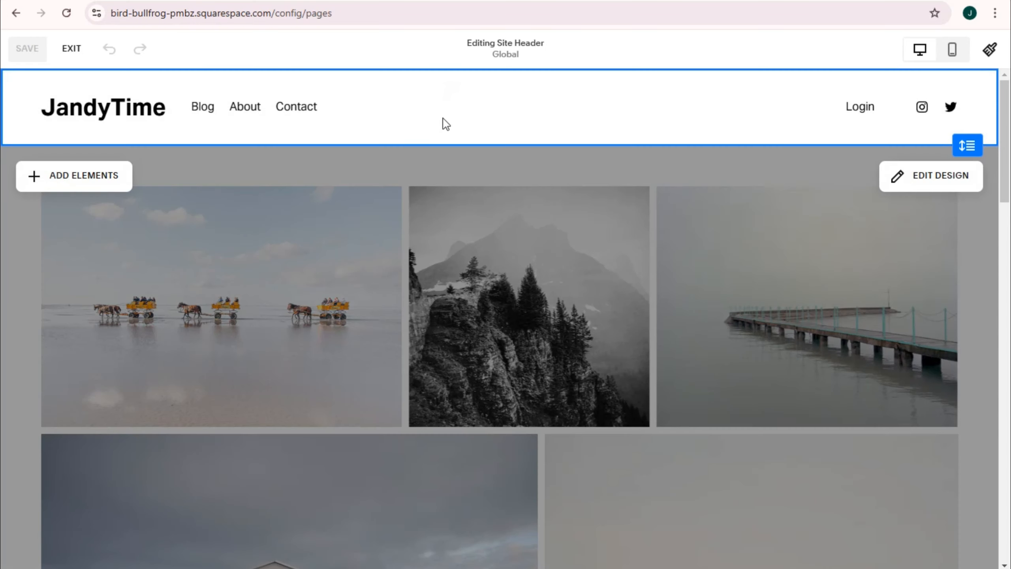
{"action": "left_click", "coordinate": [259, 120]}
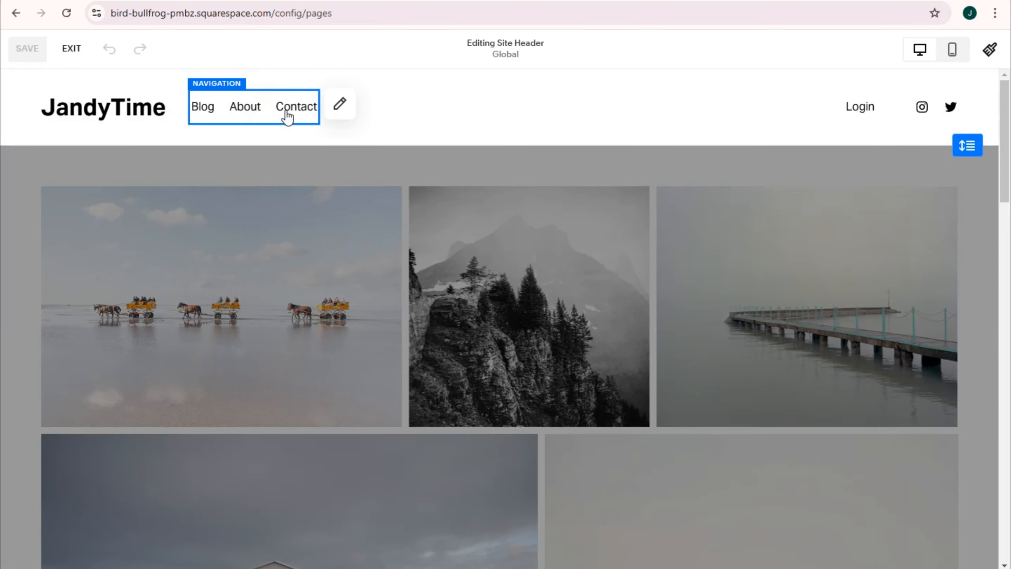
{"action": "left_click", "coordinate": [338, 113]}
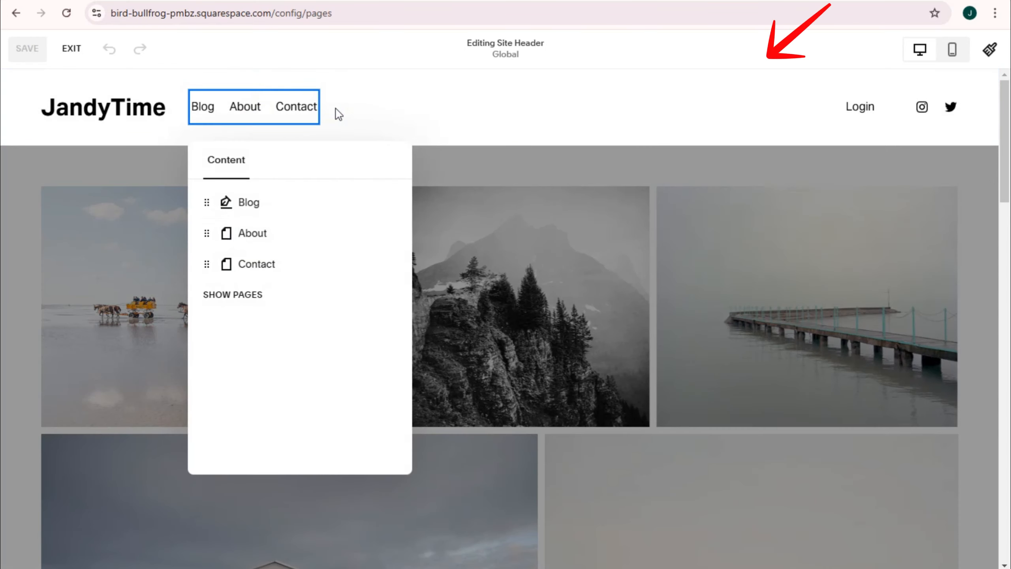
{"action": "right_click", "coordinate": [233, 204]}
{"action": "left_click", "coordinate": [308, 155]}
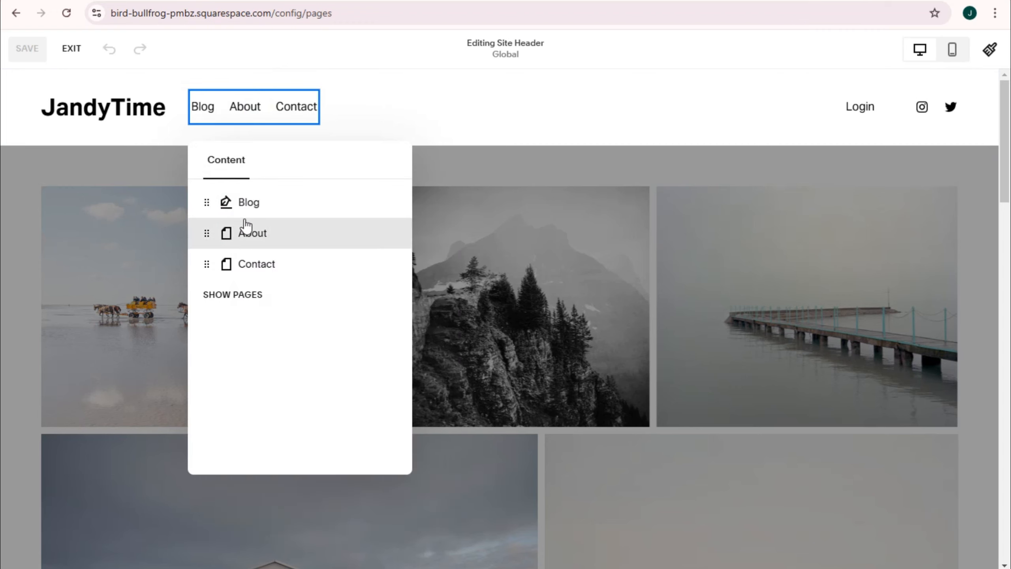
{"action": "left_click_drag", "start_coordinate": [251, 244], "coordinate": [249, 199]}
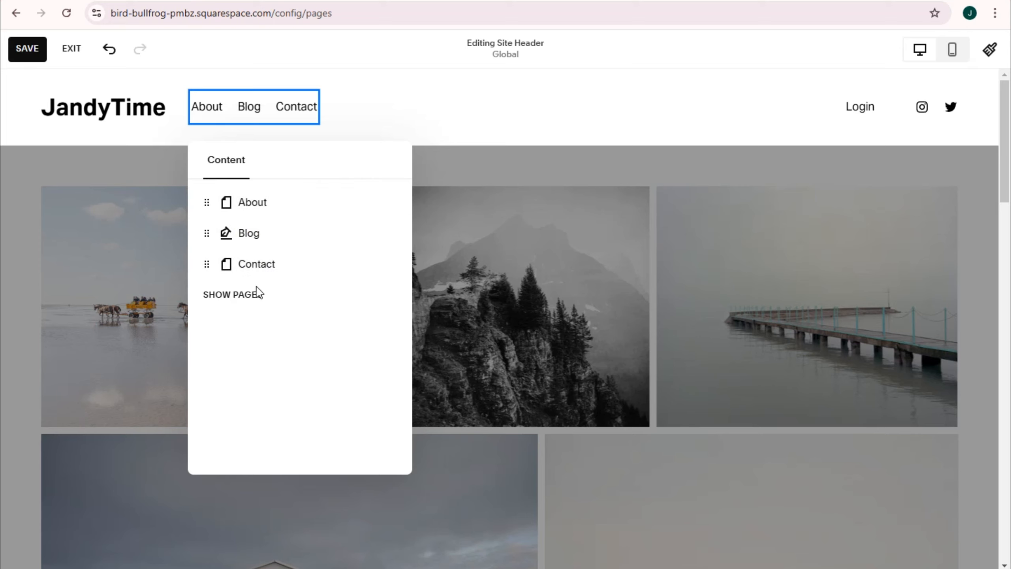
{"action": "left_click", "coordinate": [366, 122]}
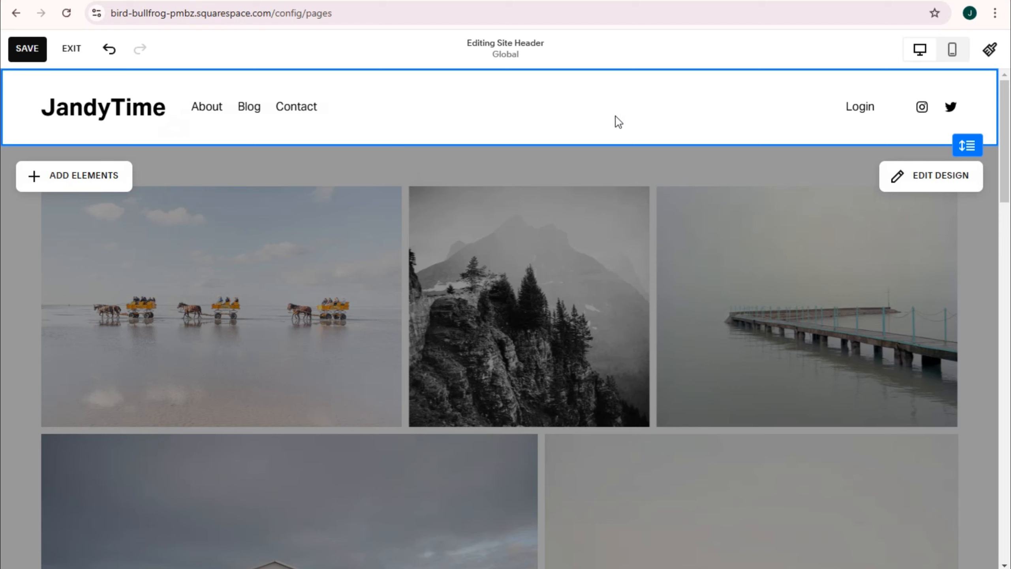
Step: Try clearing the Instagram profile link in the header's social links, undo the last change and close the link settings
{"action": "left_click", "coordinate": [851, 116]}
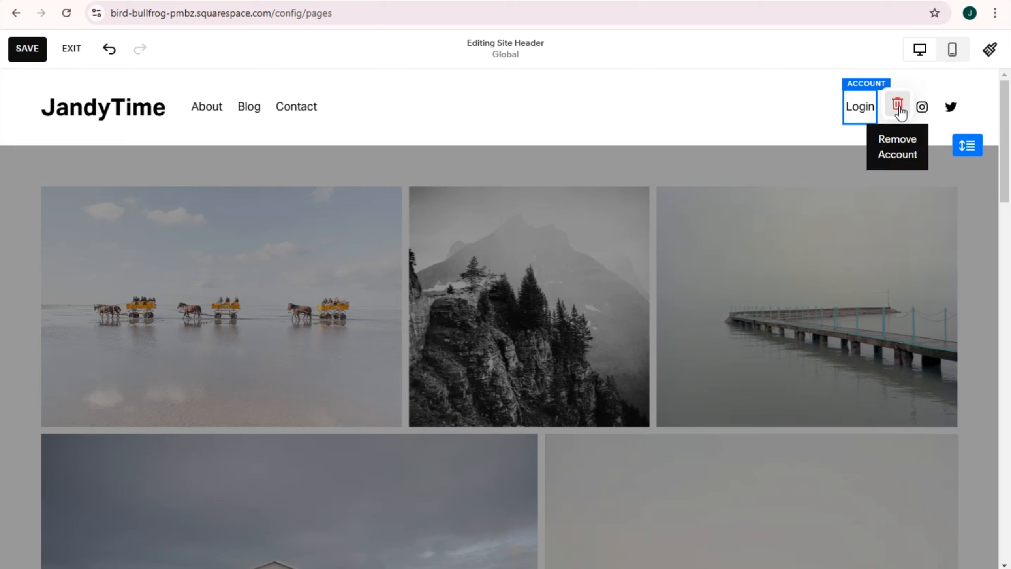
{"action": "left_click", "coordinate": [921, 111]}
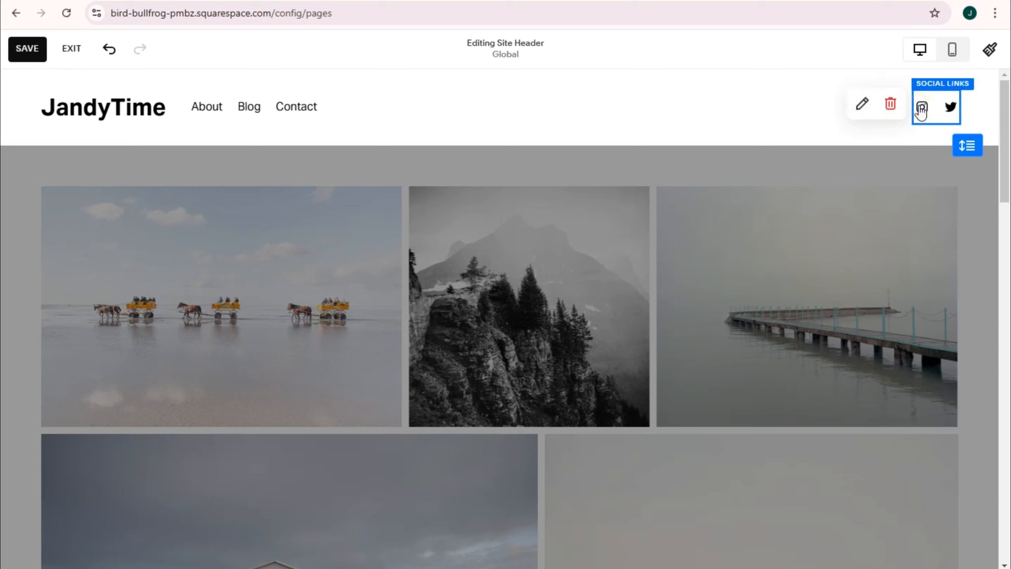
{"action": "left_click", "coordinate": [864, 110]}
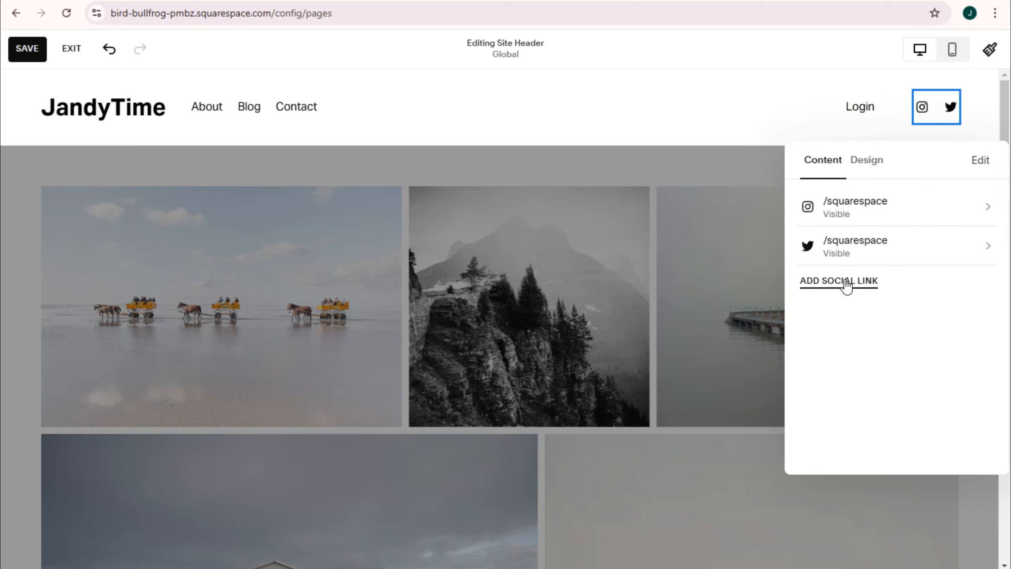
{"action": "left_click", "coordinate": [949, 208]}
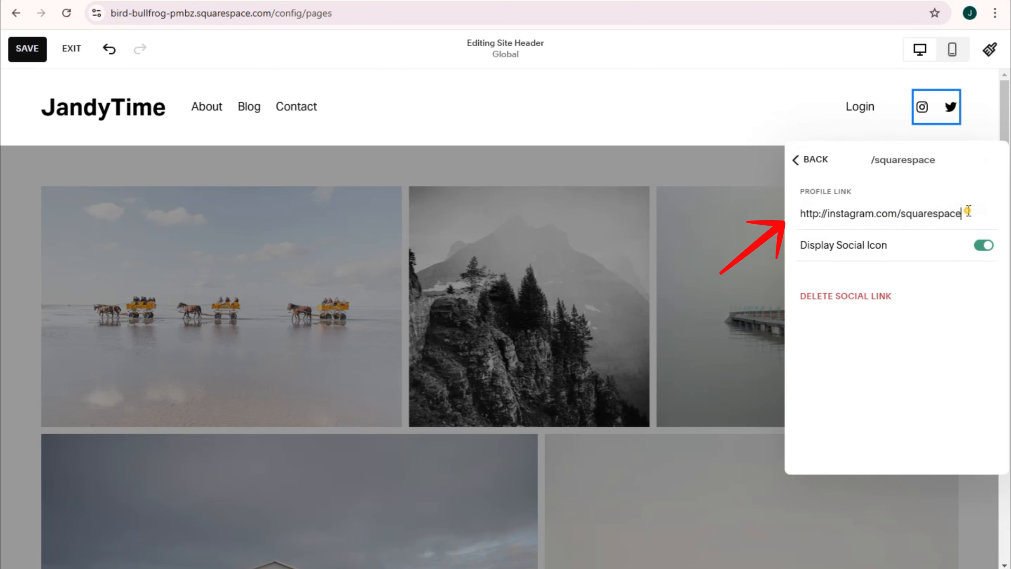
{"action": "triple_click", "coordinate": [823, 211]}
{"action": "key", "text": "BackSpace"}
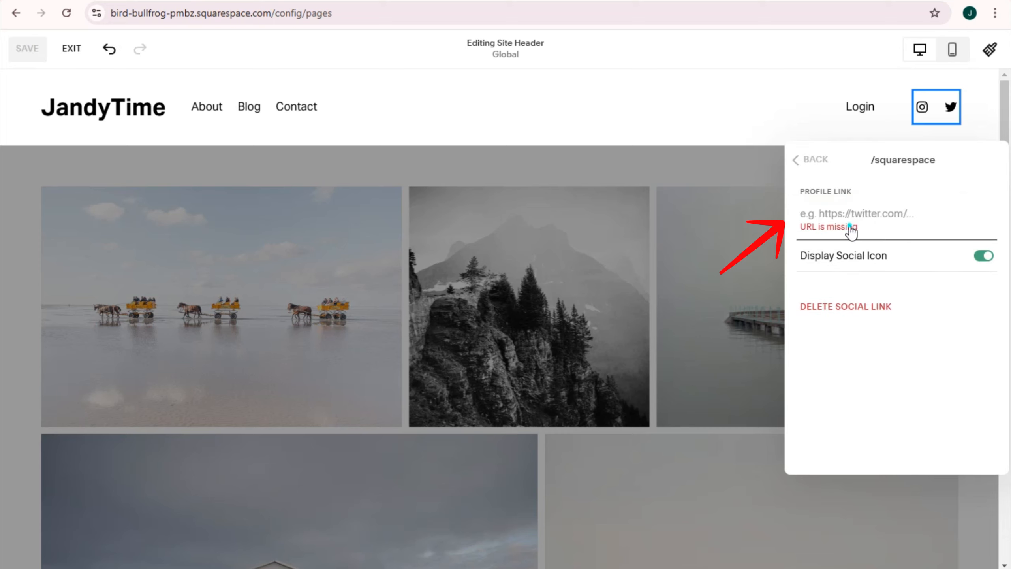
{"action": "right_click", "coordinate": [850, 226]}
{"action": "right_click", "coordinate": [852, 214]}
{"action": "left_click", "coordinate": [870, 213]}
{"action": "key", "text": "ctrl+z"}
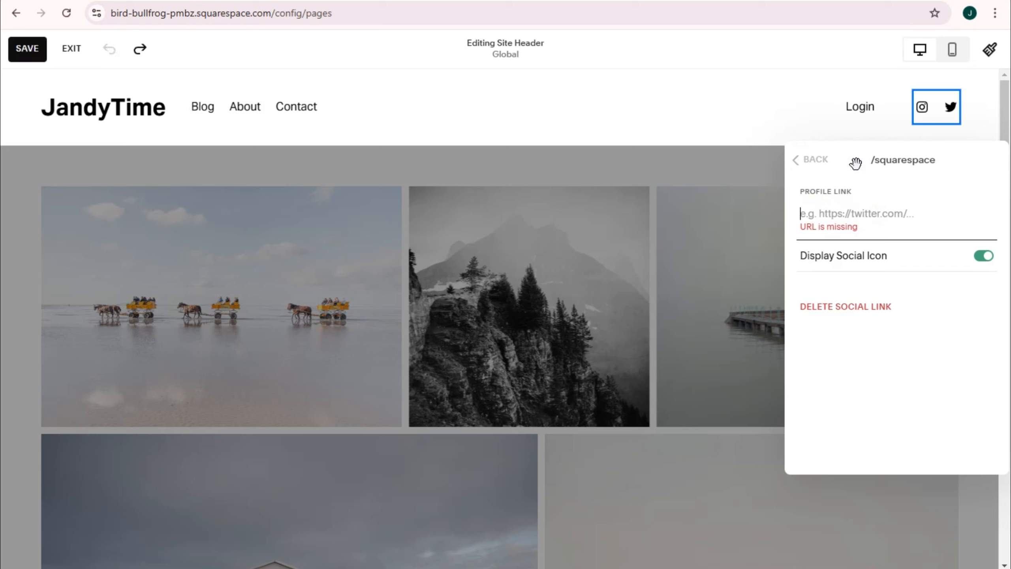
{"action": "left_click", "coordinate": [861, 122]}
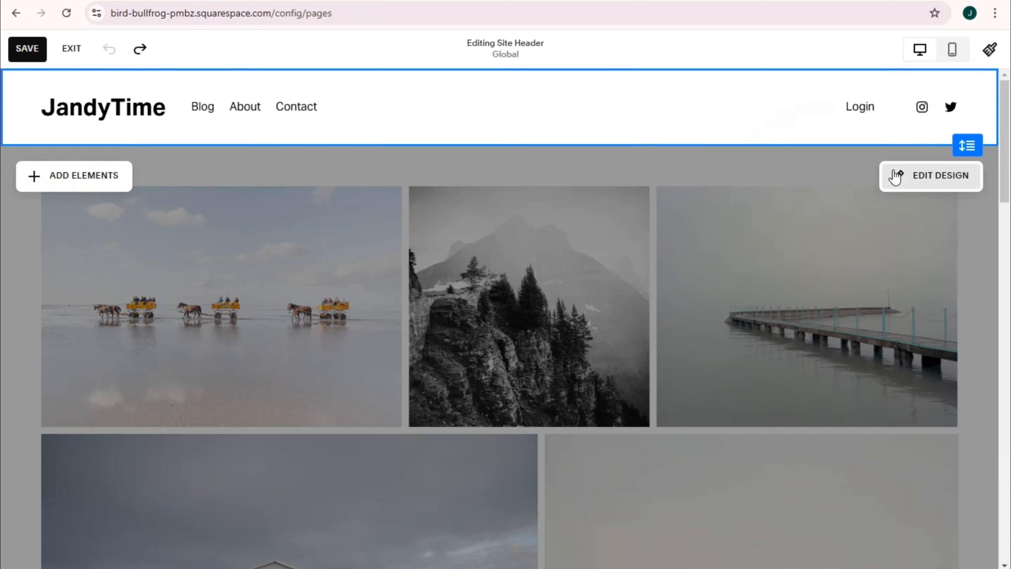
Step: Review the profile link and icon display option of the header's Twitter social link
{"action": "left_click", "coordinate": [940, 107]}
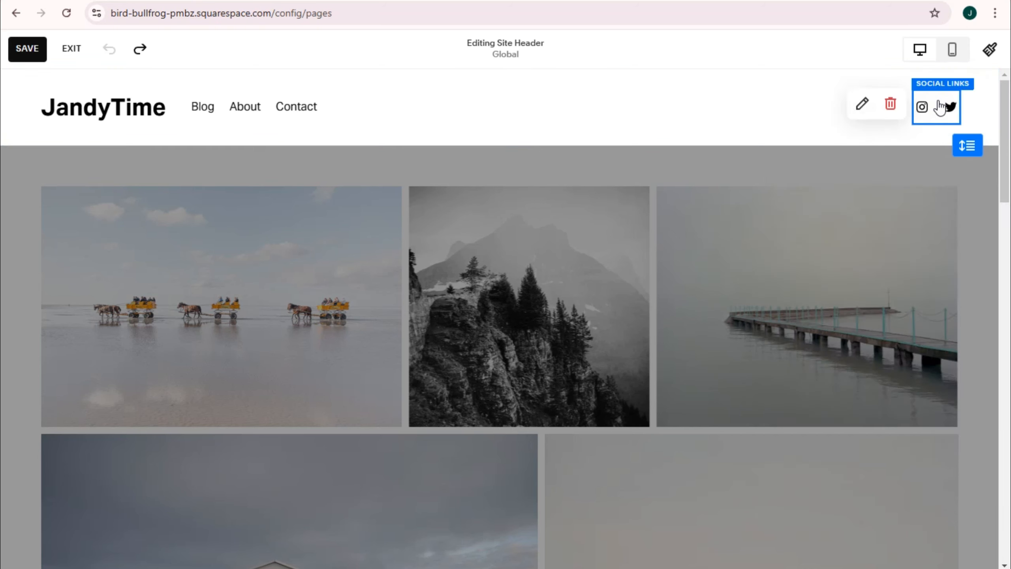
{"action": "left_click", "coordinate": [859, 104]}
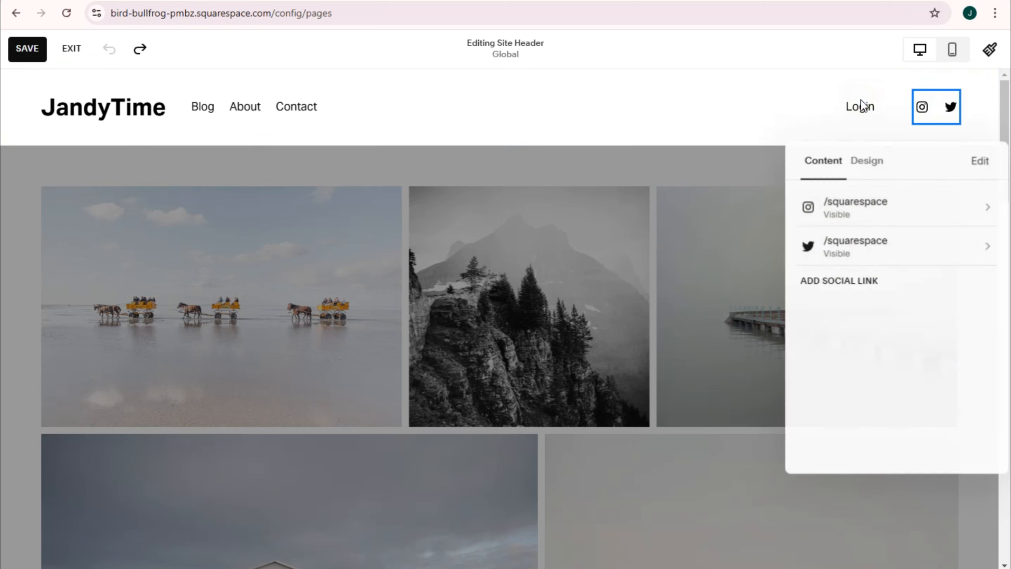
{"action": "left_click", "coordinate": [855, 255]}
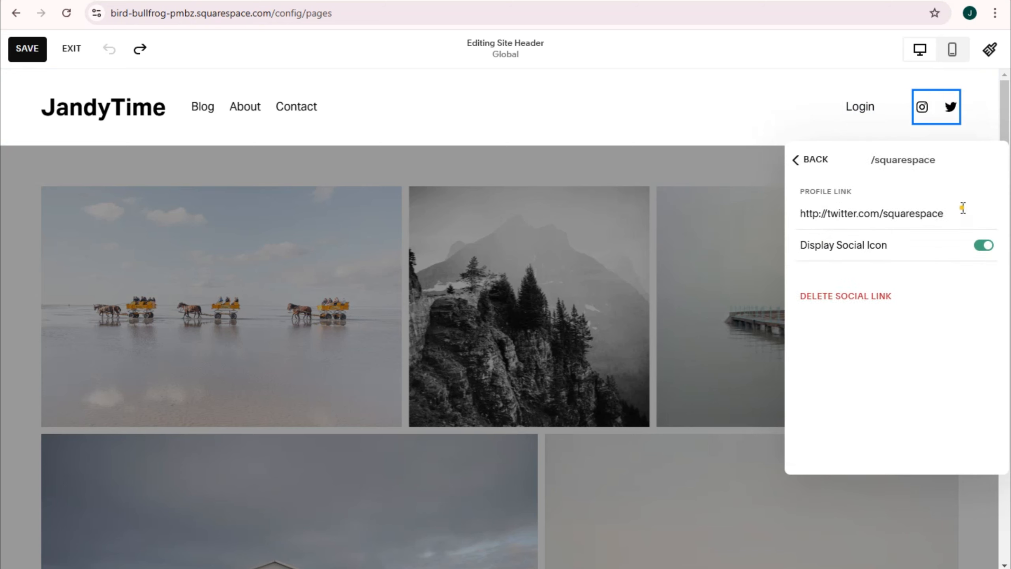
{"action": "left_click_drag", "start_coordinate": [963, 207], "coordinate": [802, 205]}
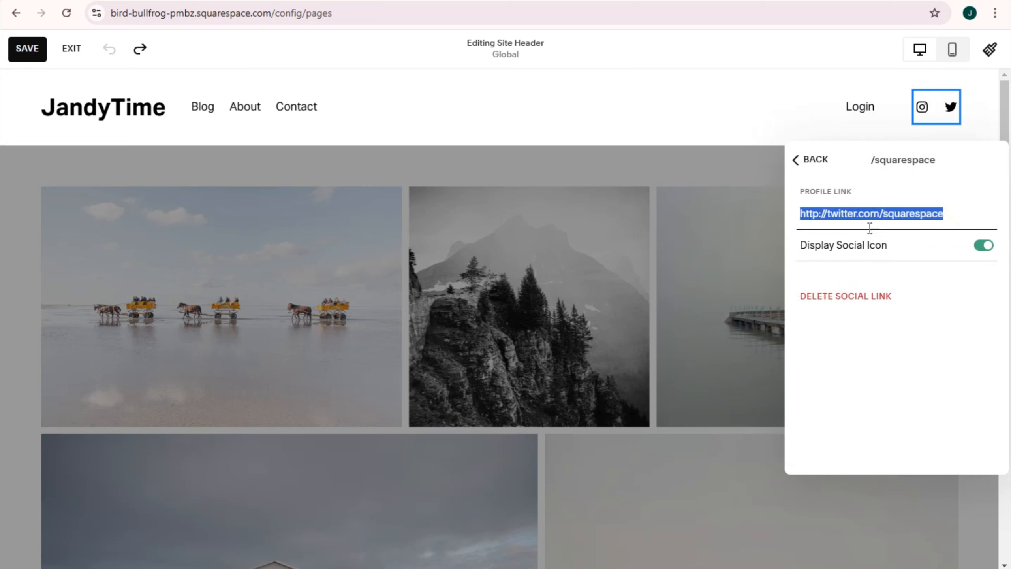
{"action": "left_click", "coordinate": [984, 246]}
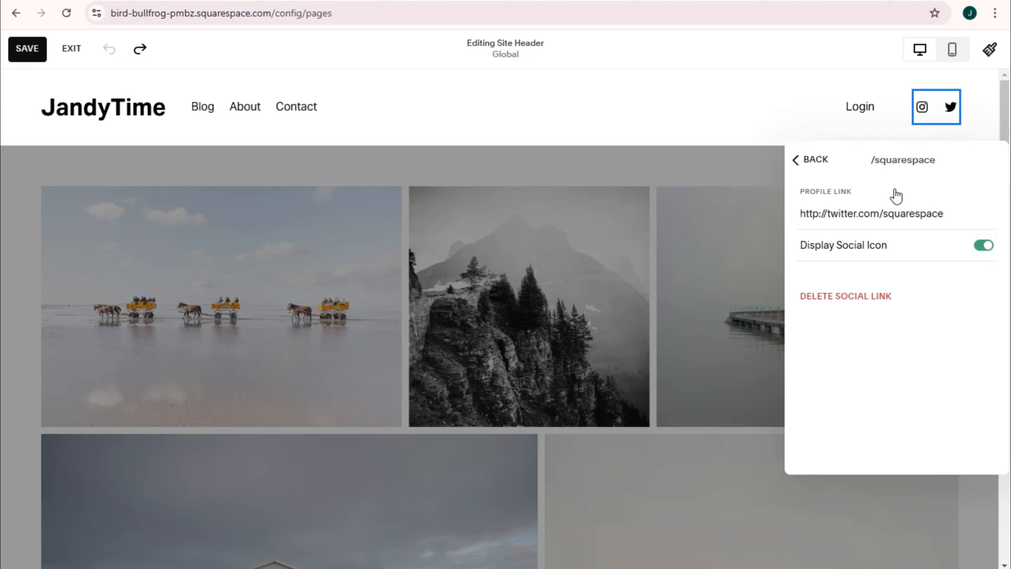
{"action": "left_click", "coordinate": [796, 160]}
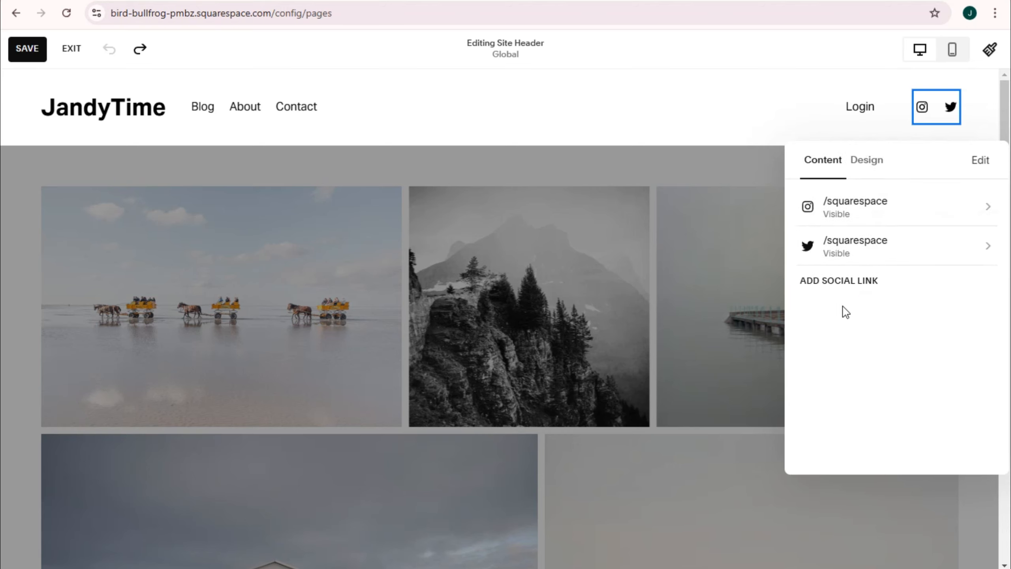
Step: Try adding Facebook as a new header social link, clear the entry and start a blank one
{"action": "left_click", "coordinate": [857, 283]}
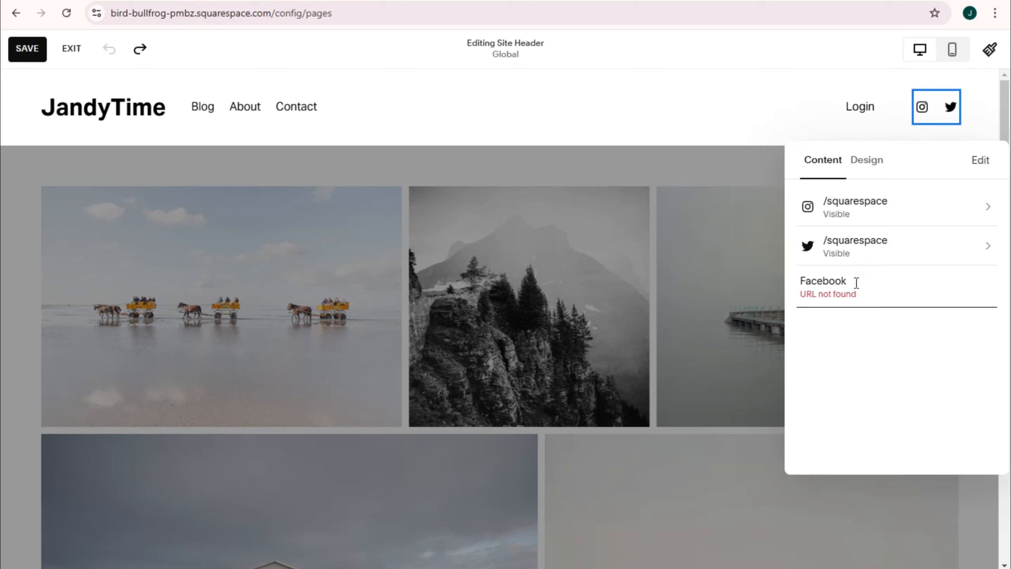
{"action": "key", "text": "ctrl+a"}
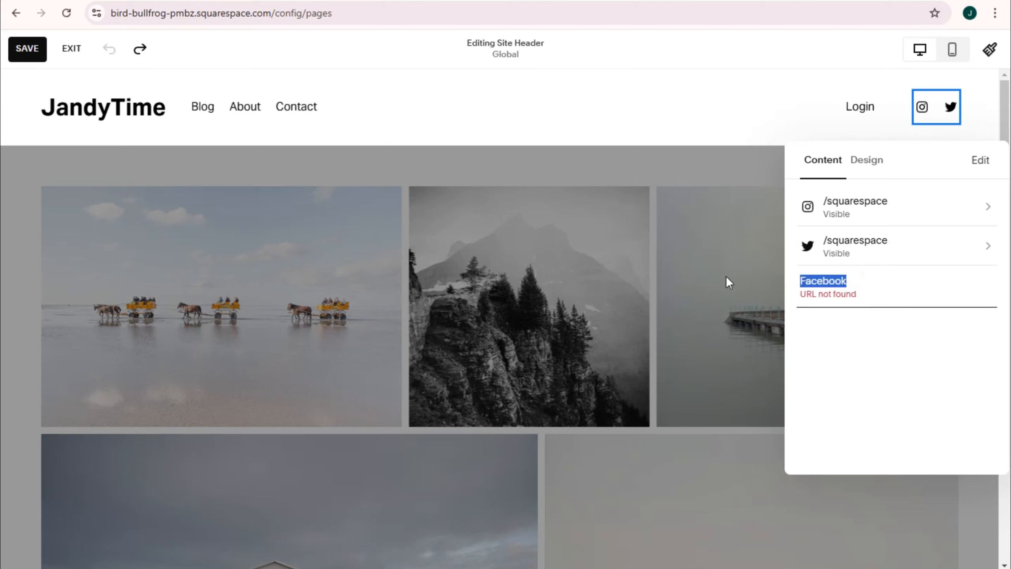
{"action": "key", "text": "BackSpace"}
{"action": "left_click", "coordinate": [843, 321]}
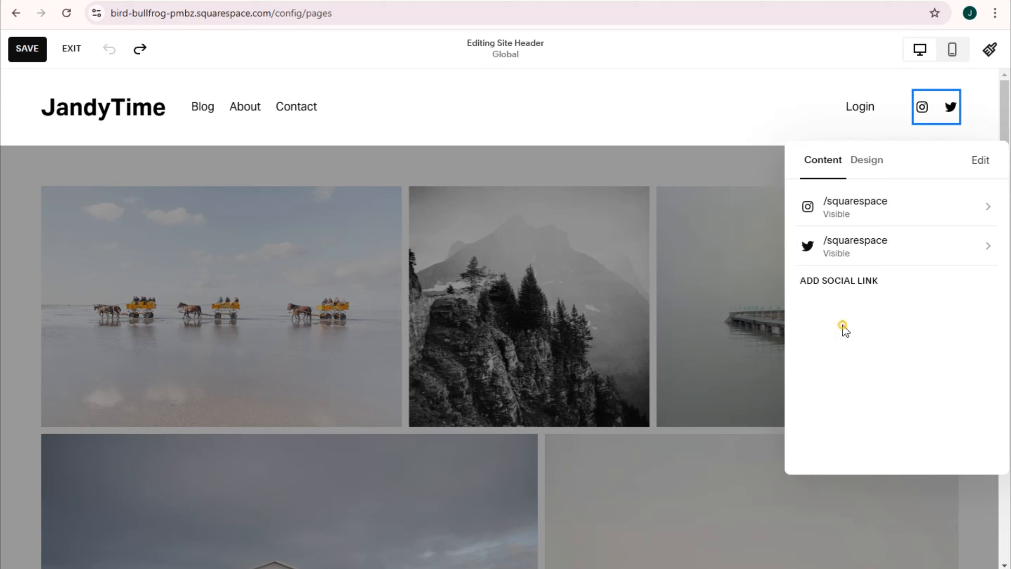
{"action": "left_click", "coordinate": [850, 281]}
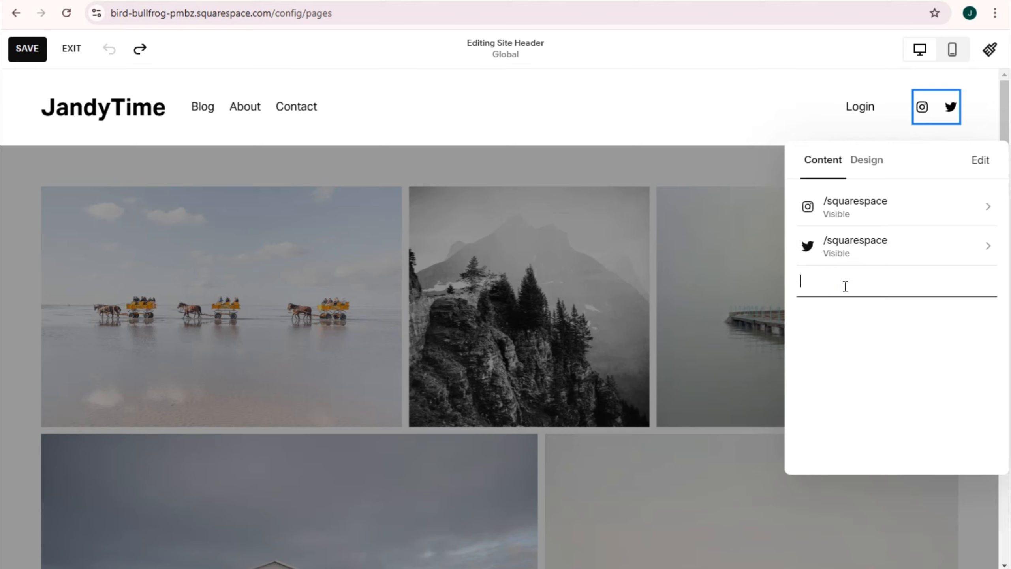
Step: Style the header's social icons with a solid circular border, trying the square and rounded shapes first
{"action": "left_click", "coordinate": [871, 168]}
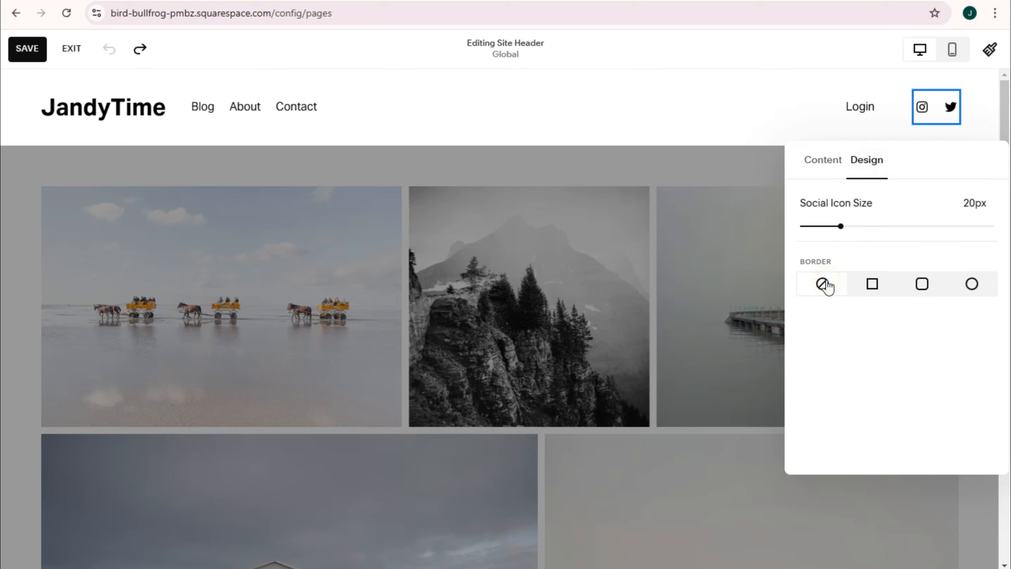
{"action": "left_click", "coordinate": [874, 285]}
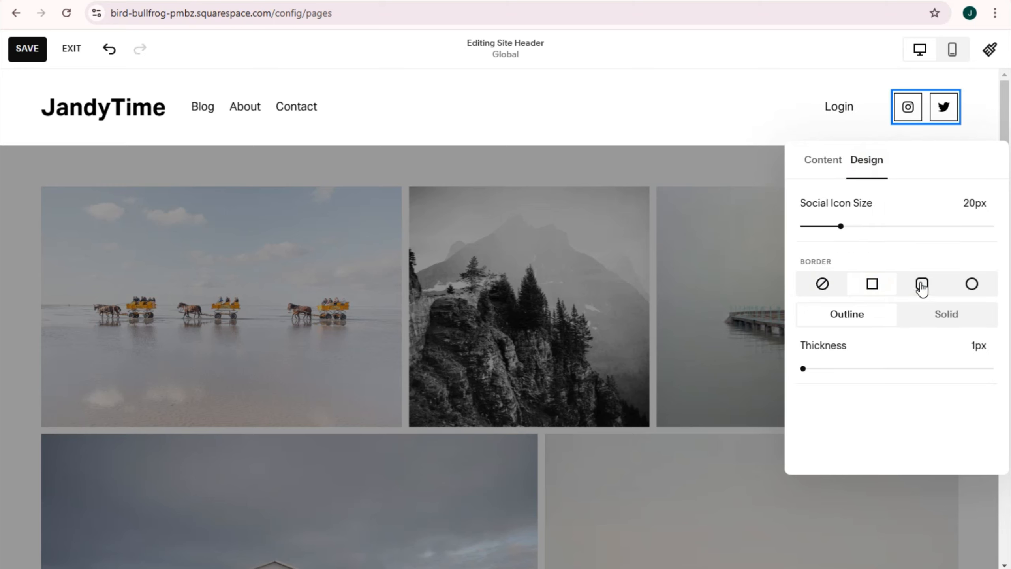
{"action": "left_click", "coordinate": [946, 319]}
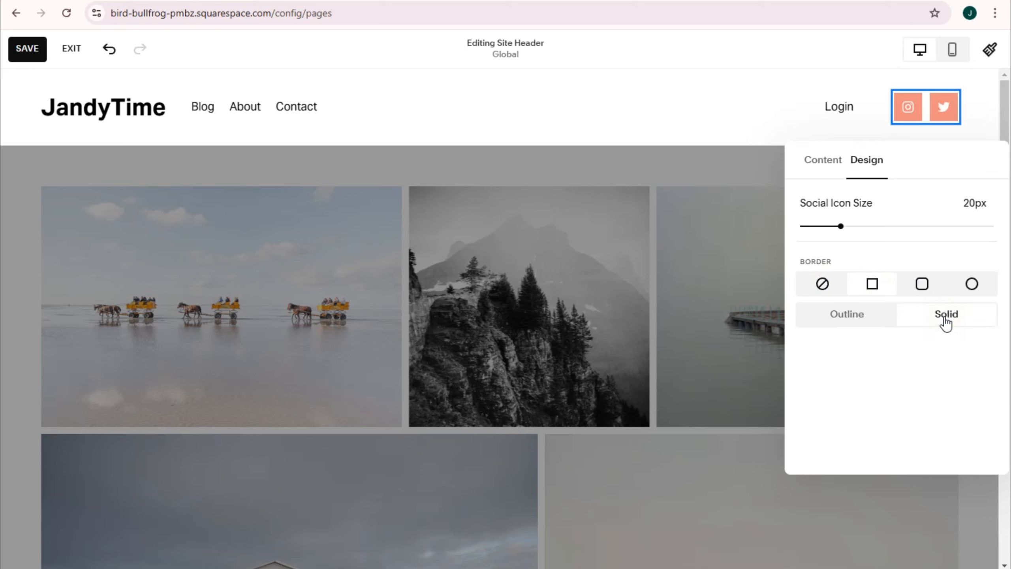
{"action": "left_click", "coordinate": [916, 289]}
{"action": "left_click", "coordinate": [971, 287]}
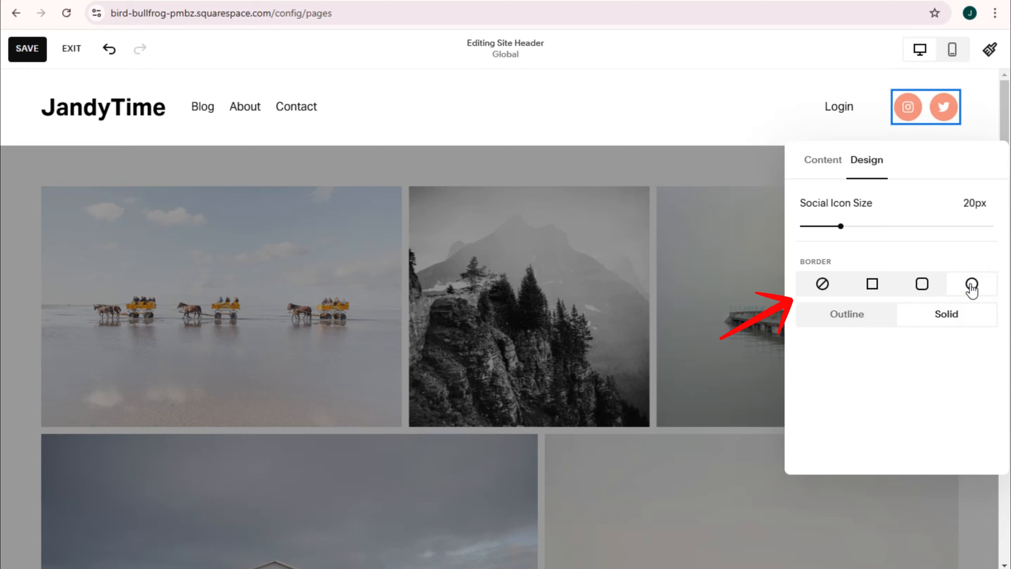
Step: Switch the header's social icons to a square border, trying no border first, and try a slightly smaller icon size
{"action": "left_click", "coordinate": [885, 293]}
{"action": "left_click", "coordinate": [825, 287]}
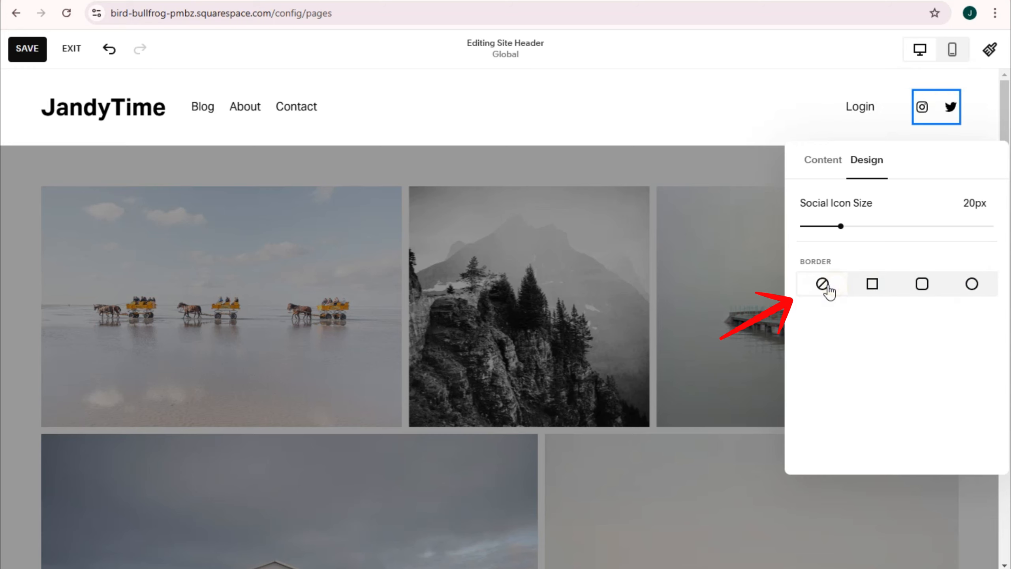
{"action": "left_click", "coordinate": [868, 288]}
{"action": "left_click_drag", "start_coordinate": [842, 227], "coordinate": [834, 227]}
Step: Open the site title and logo settings and review the options for adding a logo image and a mobile logo
{"action": "left_click", "coordinate": [94, 114]}
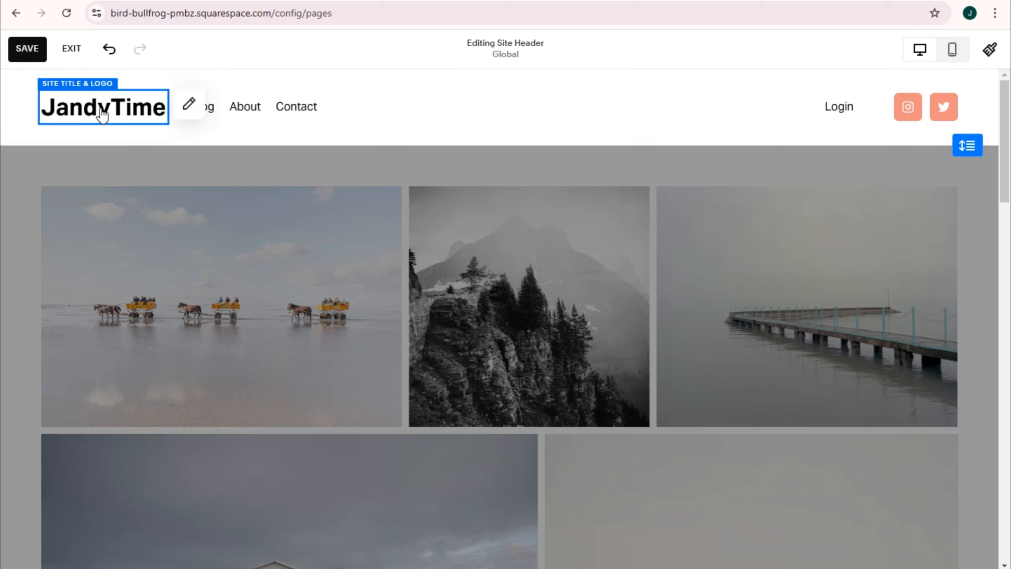
{"action": "left_click", "coordinate": [188, 104]}
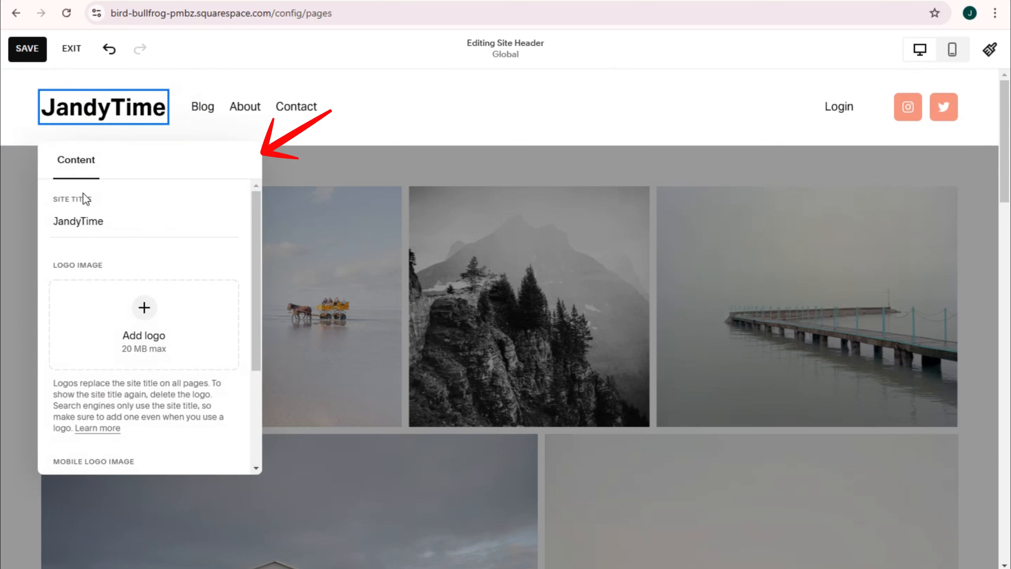
{"action": "left_click", "coordinate": [144, 308]}
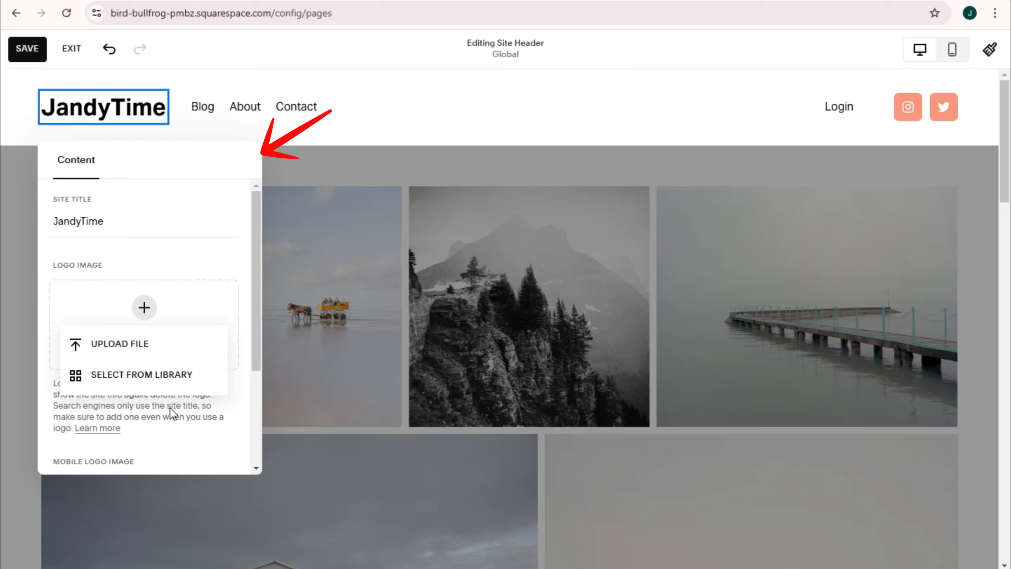
{"action": "left_click", "coordinate": [256, 361]}
{"action": "scroll", "coordinate": [259, 388], "scroll_direction": "down", "scroll_amount": 4}
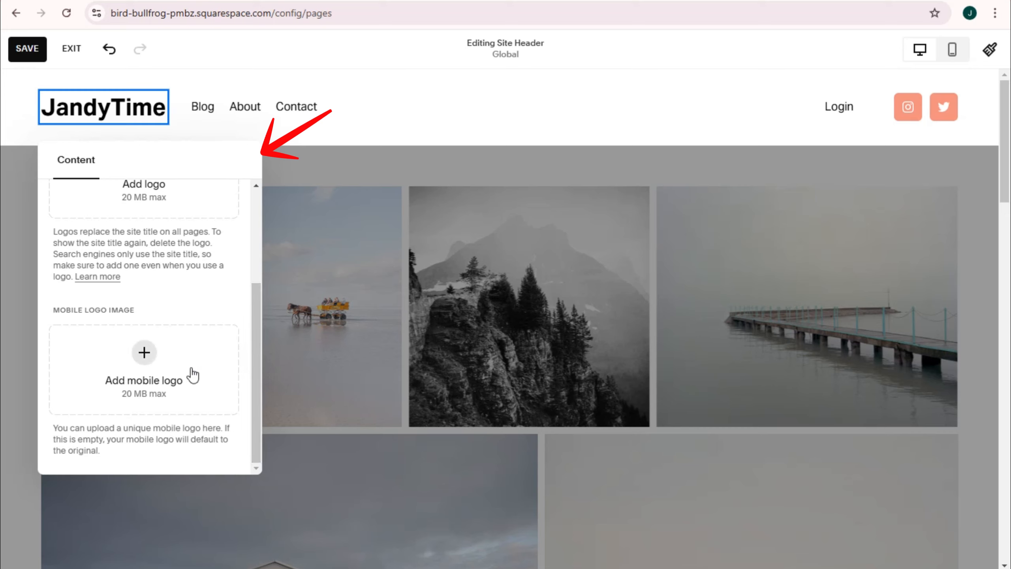
{"action": "scroll", "coordinate": [193, 374], "scroll_direction": "up", "scroll_amount": 4}
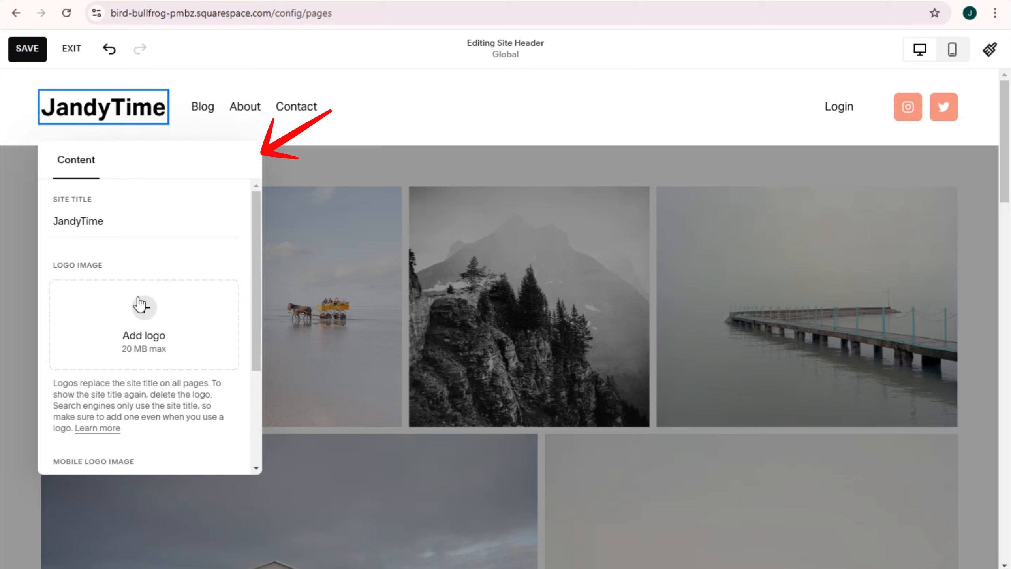
Step: Check the site's file library for a logo image and close the library
{"action": "left_click", "coordinate": [144, 319]}
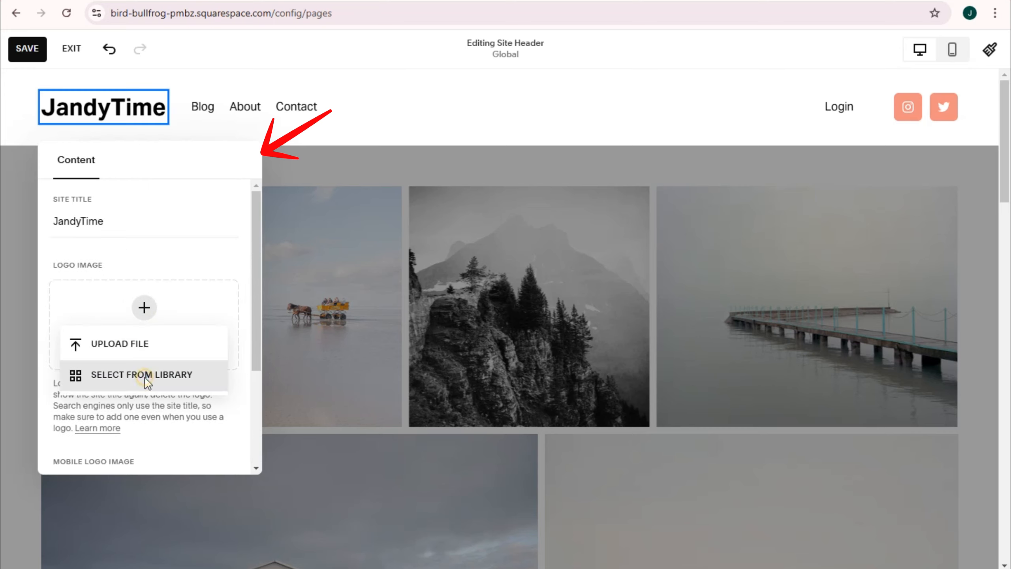
{"action": "left_click", "coordinate": [144, 376]}
{"action": "left_click", "coordinate": [311, 138]}
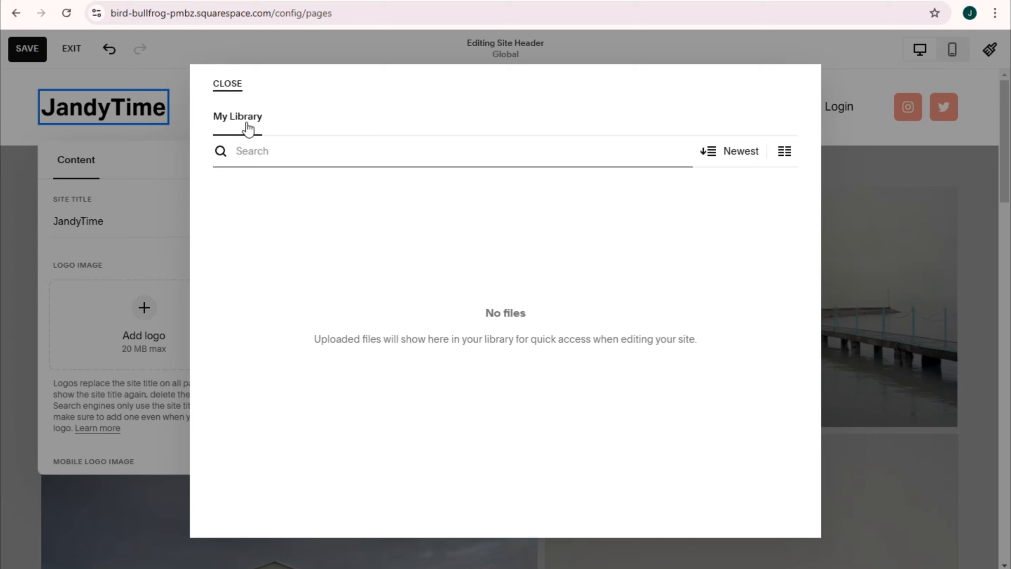
{"action": "left_click", "coordinate": [276, 164]}
{"action": "left_click", "coordinate": [231, 86]}
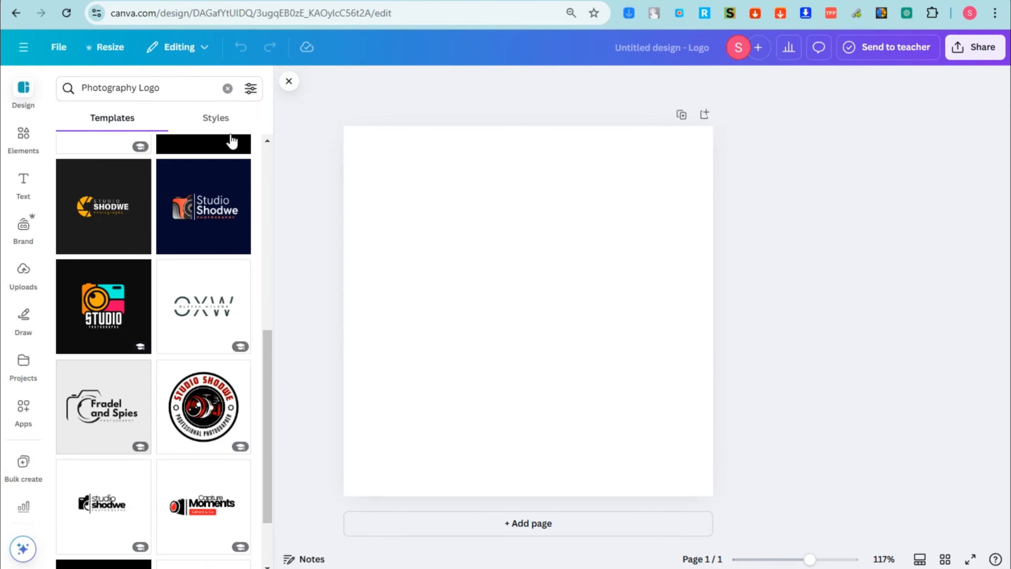
Step: Switch to Canva and apply the Black and Orange Modern Photography Logo template to the blank logo design
{"action": "scroll", "coordinate": [235, 300], "scroll_direction": "up", "scroll_amount": 7}
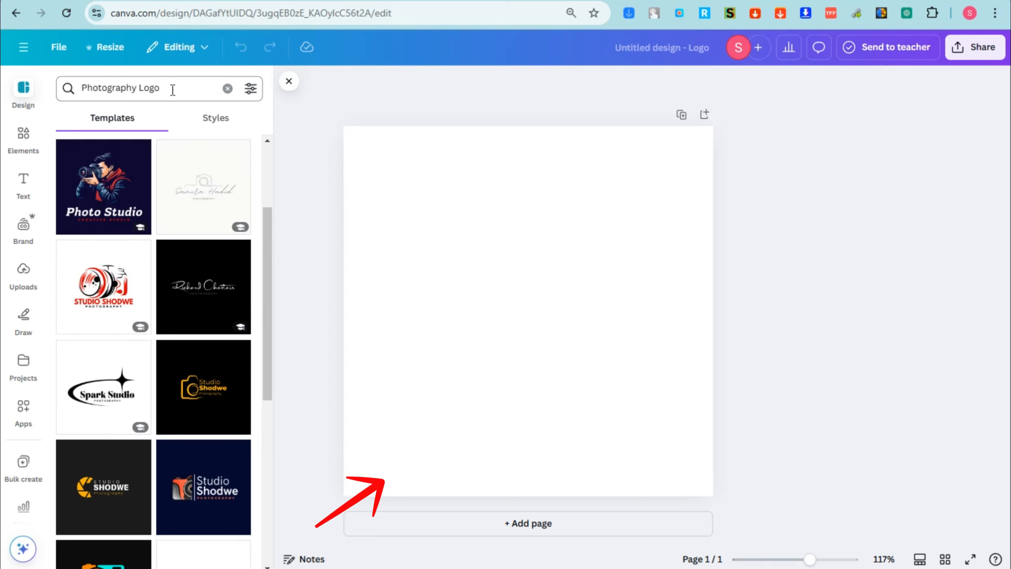
{"action": "scroll", "coordinate": [231, 381], "scroll_direction": "down", "scroll_amount": 5}
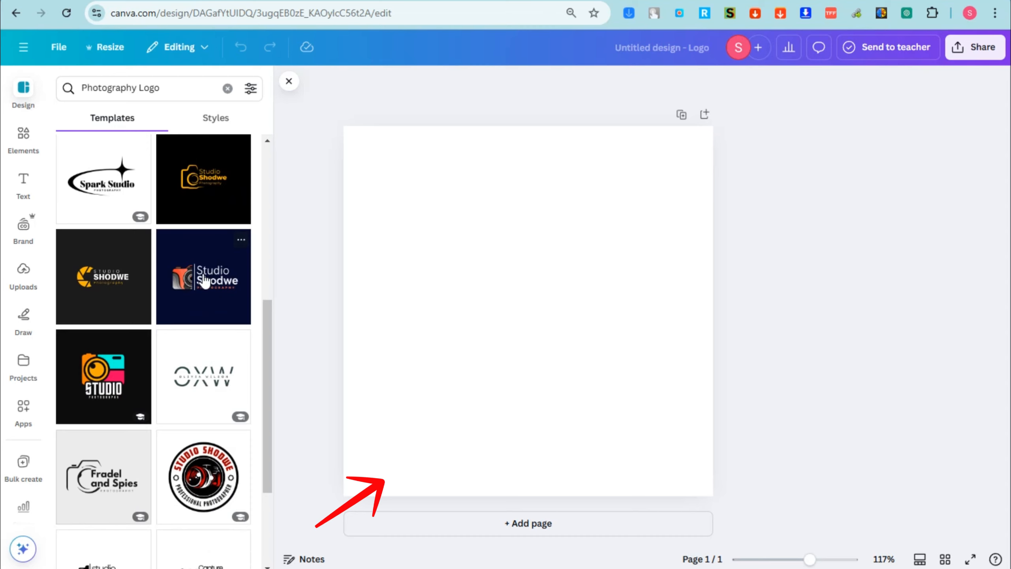
{"action": "left_click", "coordinate": [87, 410]}
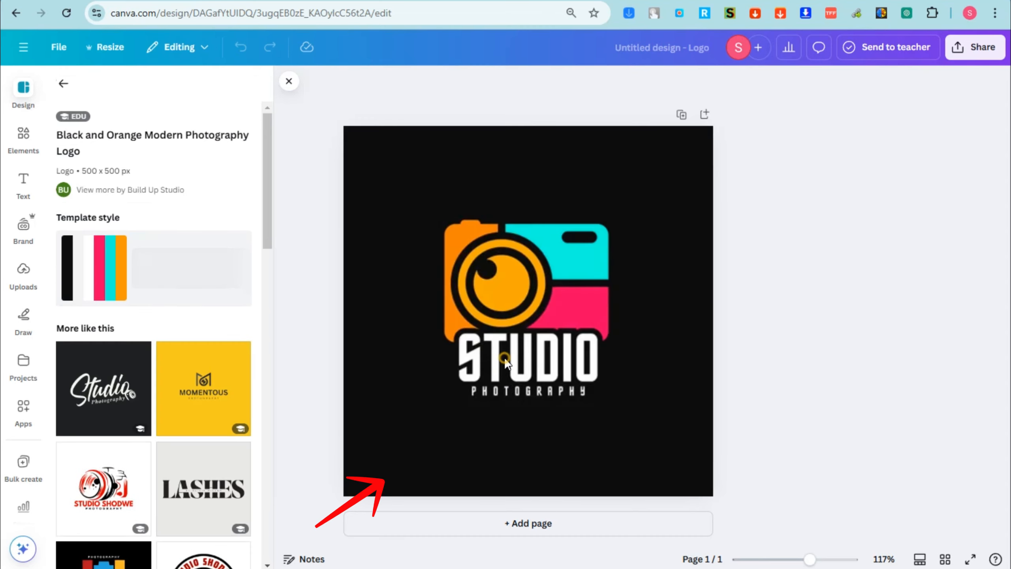
Step: Replace the logo's STUDIO text with JANDY and its PHOTOGRAPHY subtitle with TIME
{"action": "left_click", "coordinate": [522, 358]}
{"action": "double_click", "coordinate": [522, 358]}
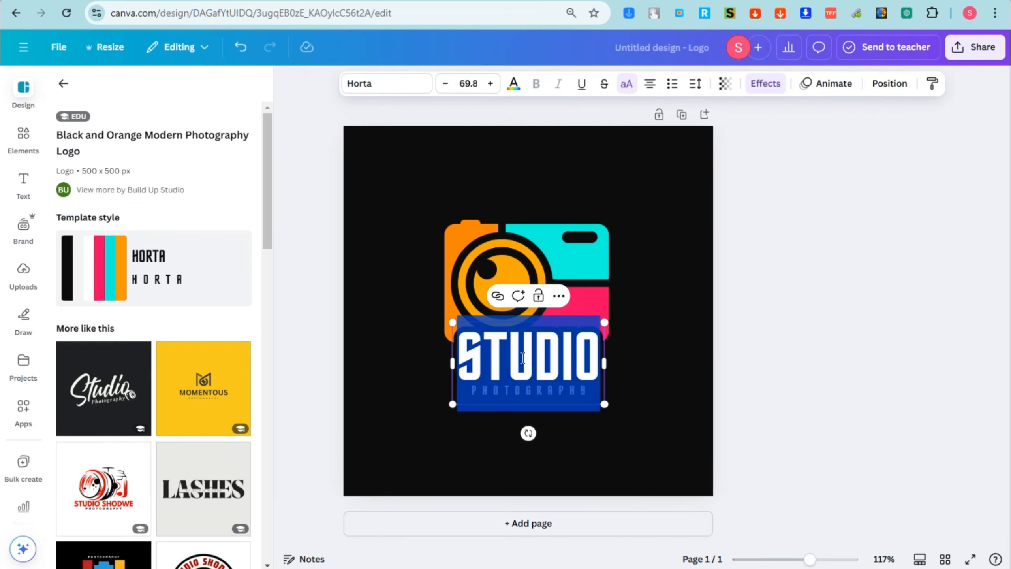
{"action": "type", "text": "JANDY"}
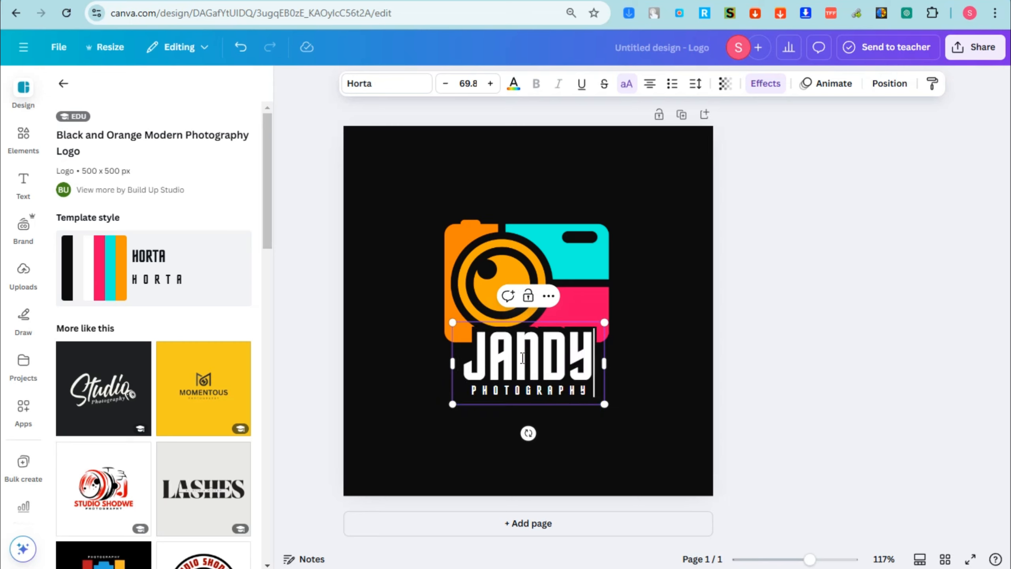
{"action": "double_click", "coordinate": [523, 392]}
{"action": "left_click", "coordinate": [491, 390]}
{"action": "left_click", "coordinate": [485, 393]}
{"action": "double_click", "coordinate": [485, 393]}
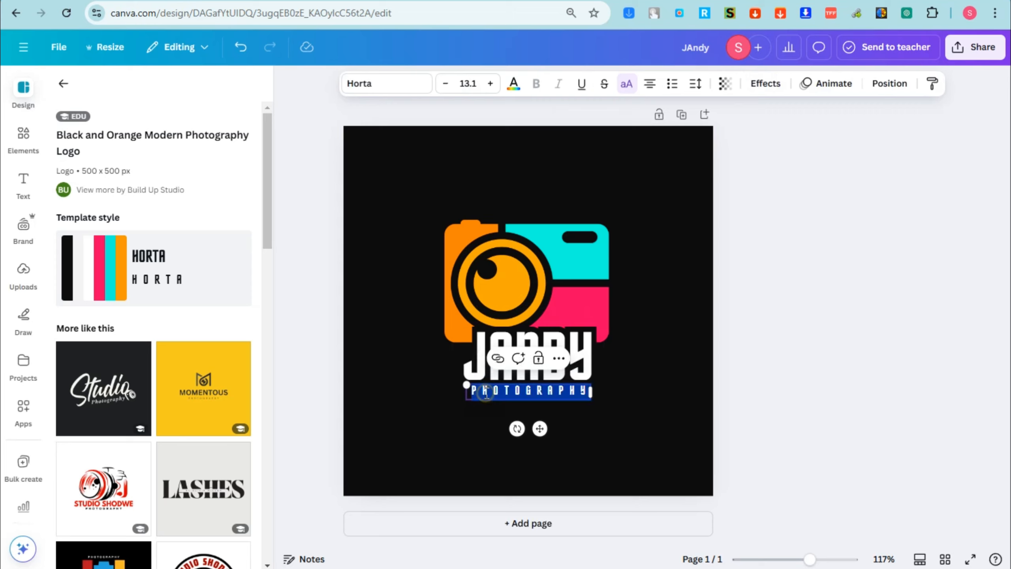
{"action": "type", "text": "TIME"}
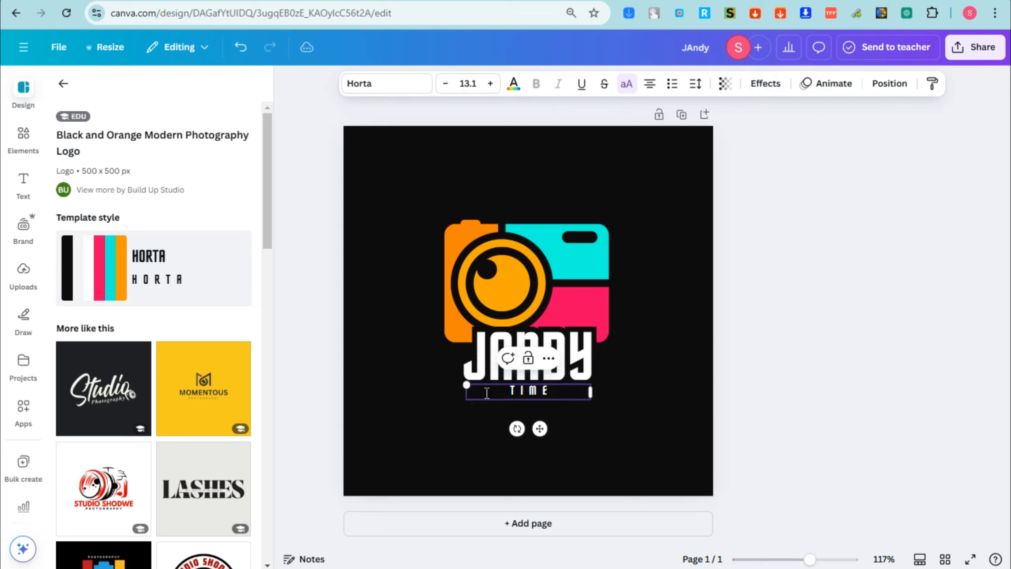
Step: Set the logo design's background to solid black, #000000
{"action": "left_click", "coordinate": [405, 164]}
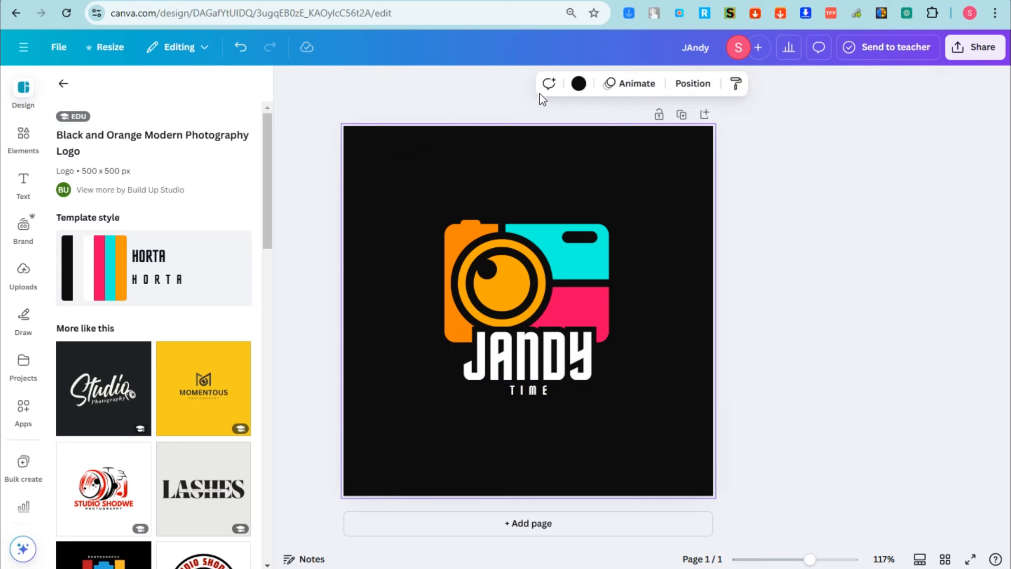
{"action": "left_click", "coordinate": [579, 84]}
{"action": "left_click", "coordinate": [70, 183]}
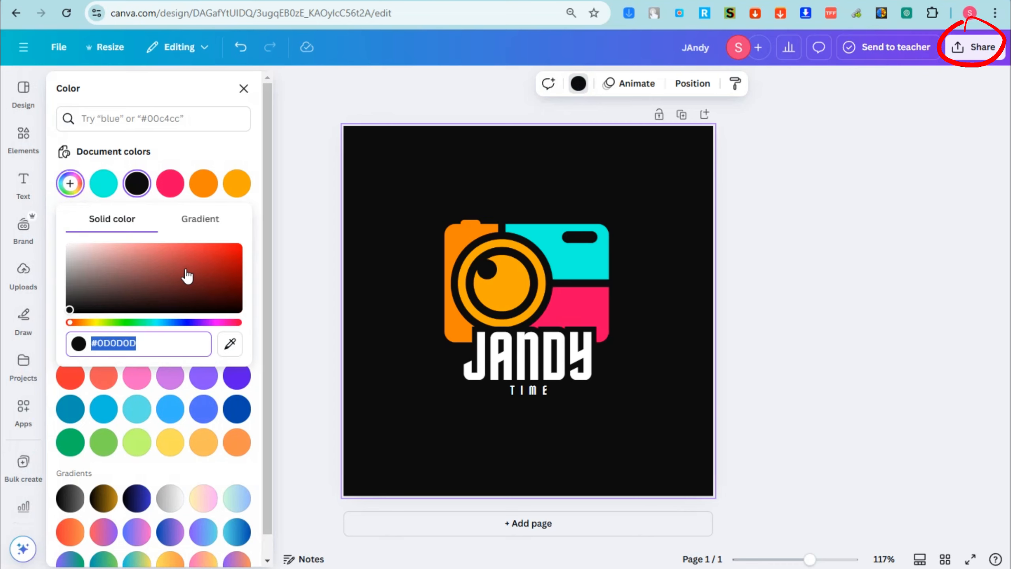
{"action": "left_click_drag", "start_coordinate": [188, 275], "coordinate": [229, 309]}
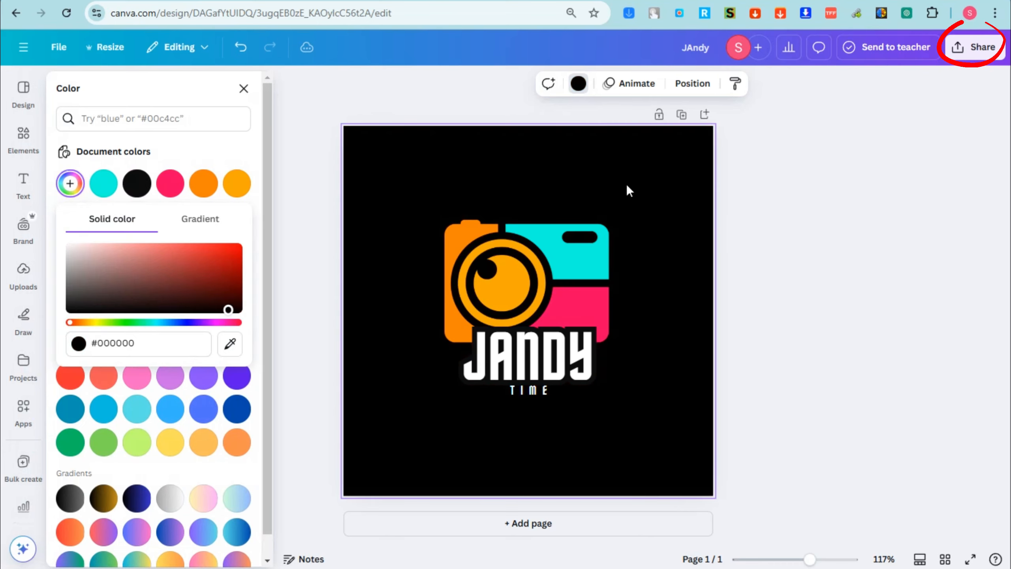
Step: Apply the Lift effect to the JANDY text and raise its intensity to the maximum
{"action": "left_click", "coordinate": [513, 373]}
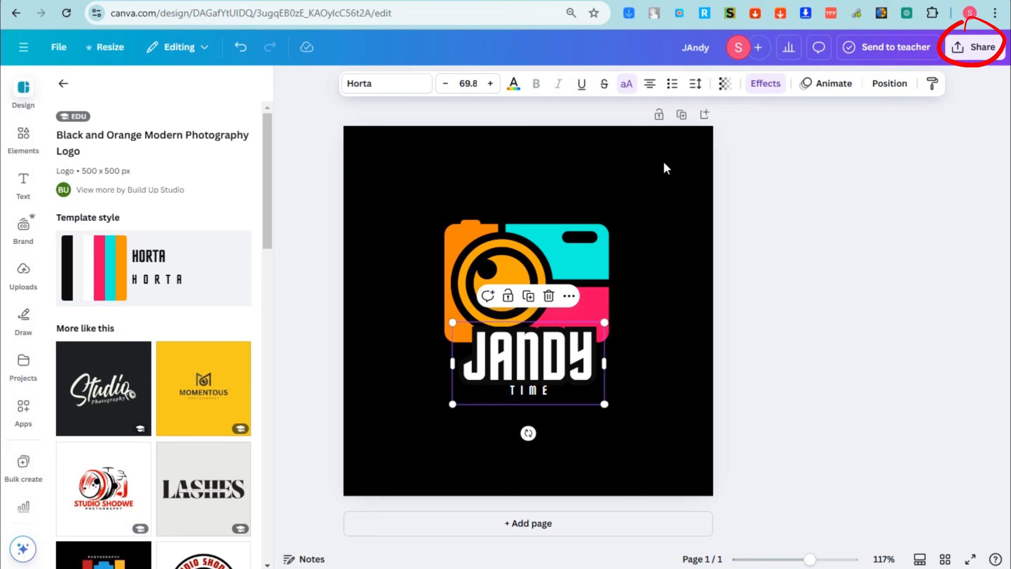
{"action": "left_click", "coordinate": [772, 84]}
{"action": "left_click", "coordinate": [219, 147]}
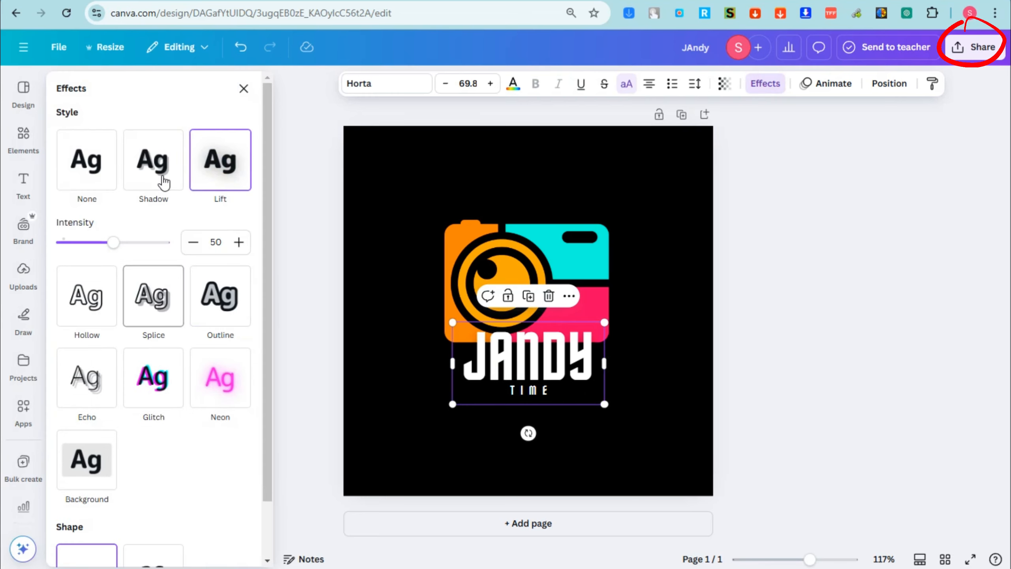
{"action": "left_click_drag", "start_coordinate": [113, 242], "coordinate": [171, 242]}
{"action": "left_click", "coordinate": [539, 420]}
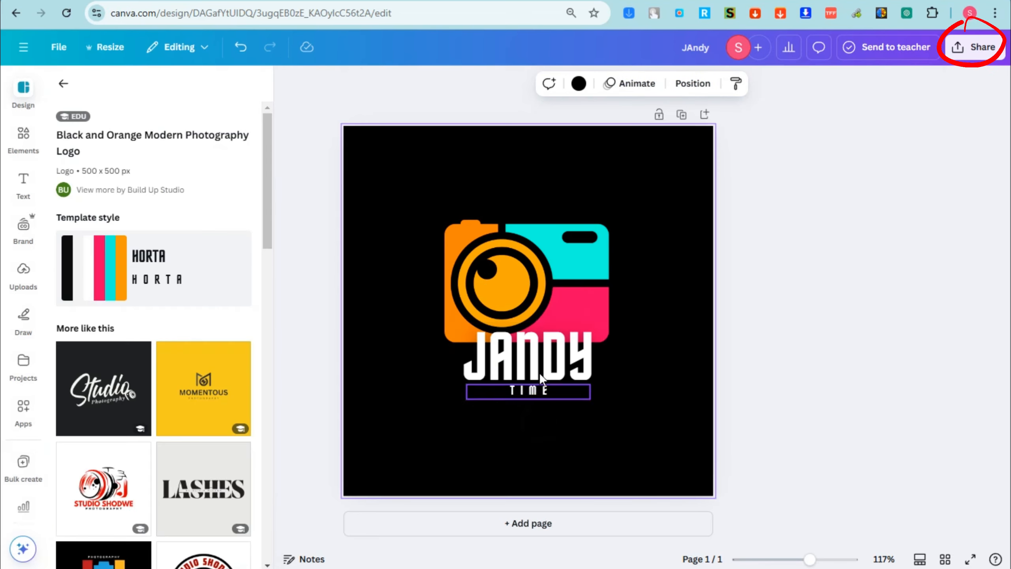
Step: Enlarge the JANDY text and shift it back into line with the camera graphic
{"action": "left_click", "coordinate": [539, 364]}
{"action": "left_click_drag", "start_coordinate": [605, 321], "coordinate": [633, 309]}
{"action": "left_click_drag", "start_coordinate": [597, 345], "coordinate": [573, 347]}
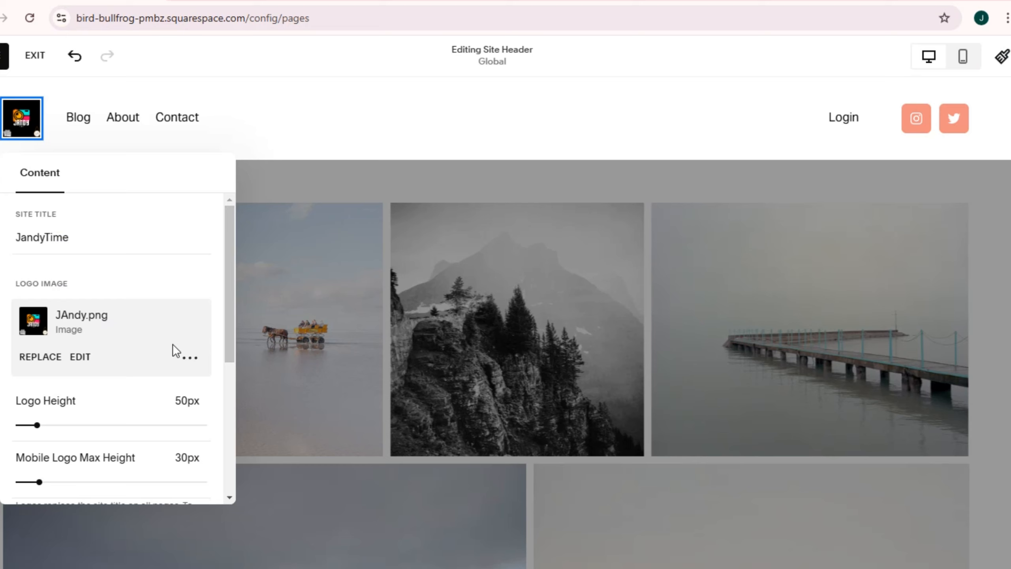
Step: Close the logo settings and set the header design's element spacing to 2.4vw, trying a link spacing adjustment first
{"action": "scroll", "coordinate": [187, 347], "scroll_direction": "down", "scroll_amount": 5}
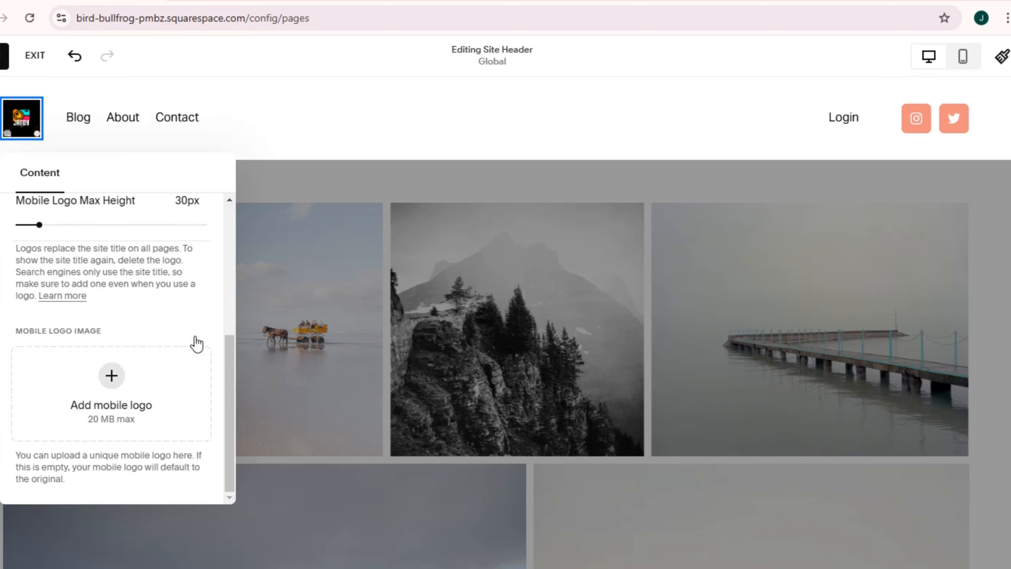
{"action": "left_click", "coordinate": [342, 142]}
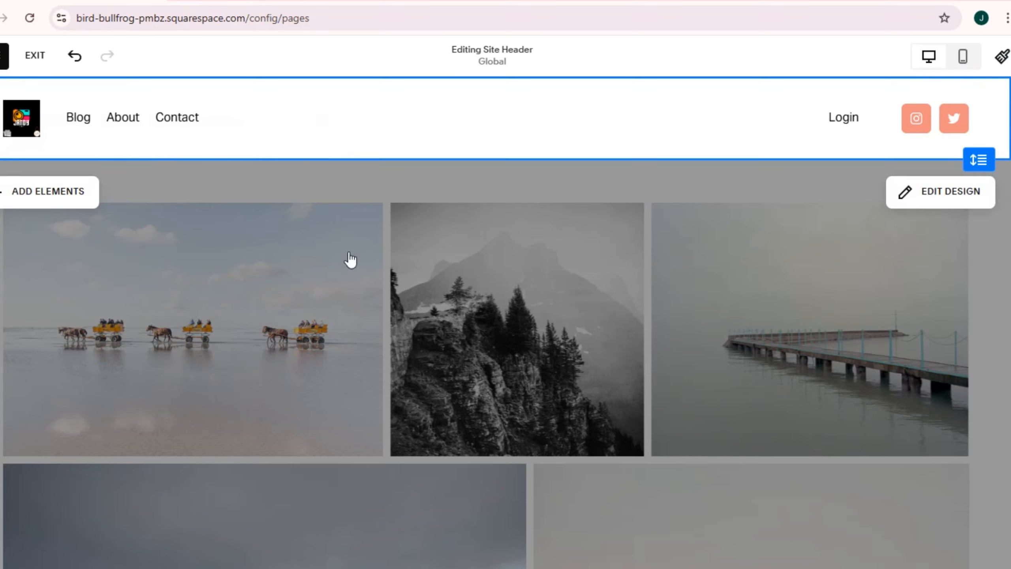
{"action": "left_click", "coordinate": [948, 200]}
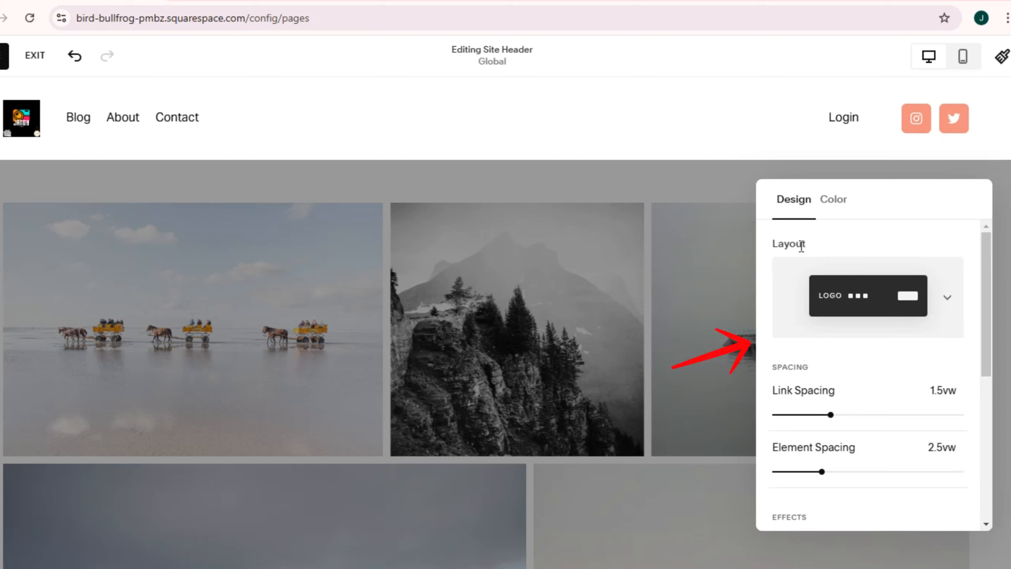
{"action": "left_click_drag", "start_coordinate": [831, 415], "coordinate": [841, 415]}
{"action": "mouse_move", "coordinate": [821, 472]}
{"action": "left_mouse_down"}
{"action": "mouse_move", "coordinate": [806, 472]}
{"action": "mouse_move", "coordinate": [820, 474]}
{"action": "left_mouse_up"}
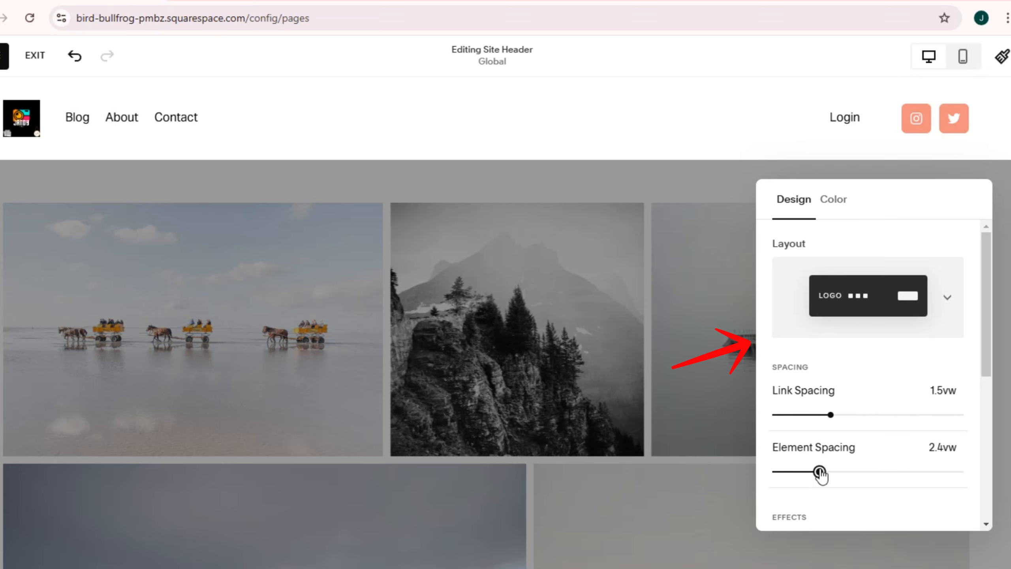
Step: Switch the header color style to Gradient with a dark blue palette background color, trying coral first
{"action": "left_click", "coordinate": [823, 211]}
{"action": "left_click", "coordinate": [938, 274]}
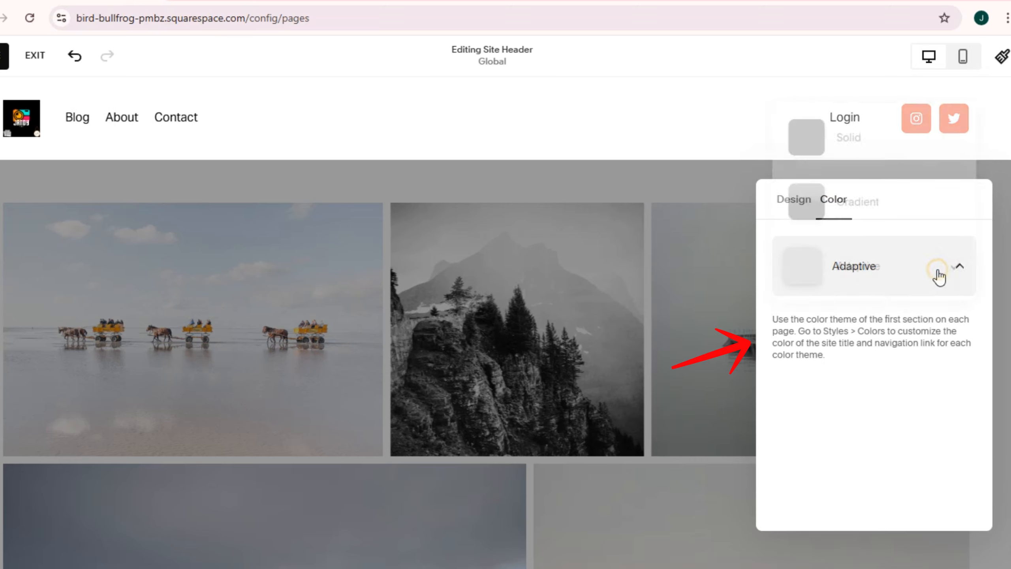
{"action": "left_click", "coordinate": [864, 210]}
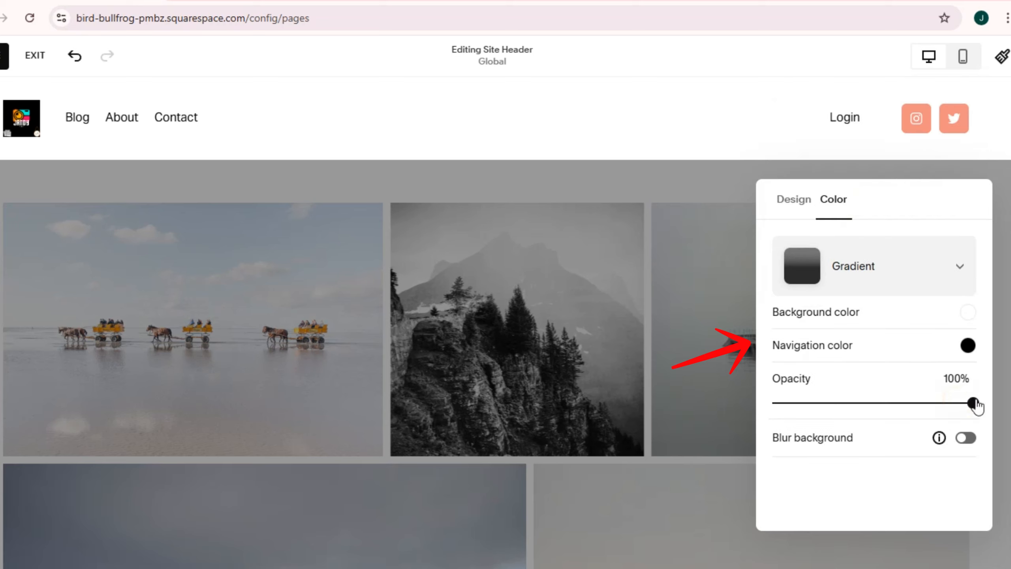
{"action": "left_click", "coordinate": [802, 323]}
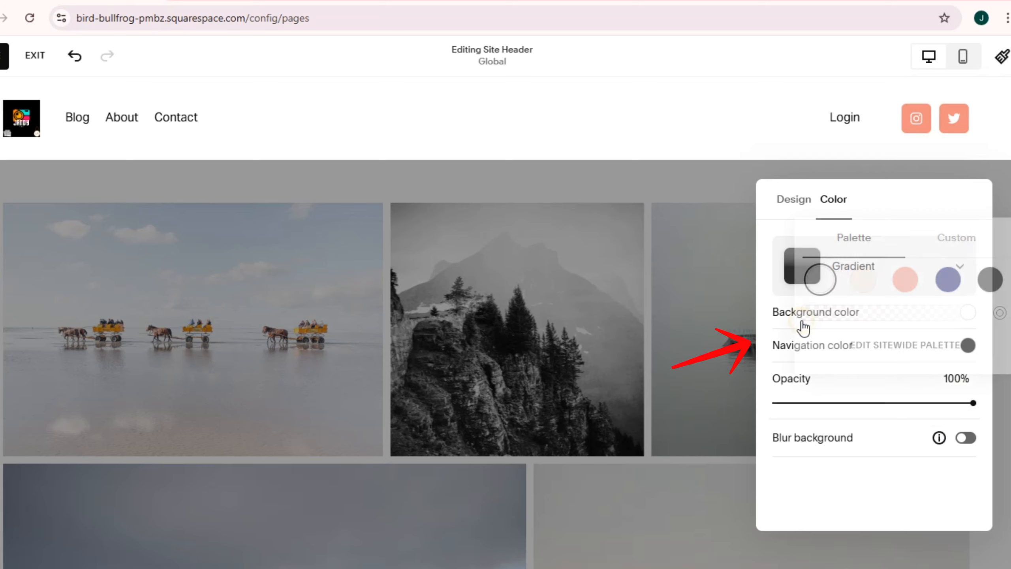
{"action": "left_click", "coordinate": [906, 280]}
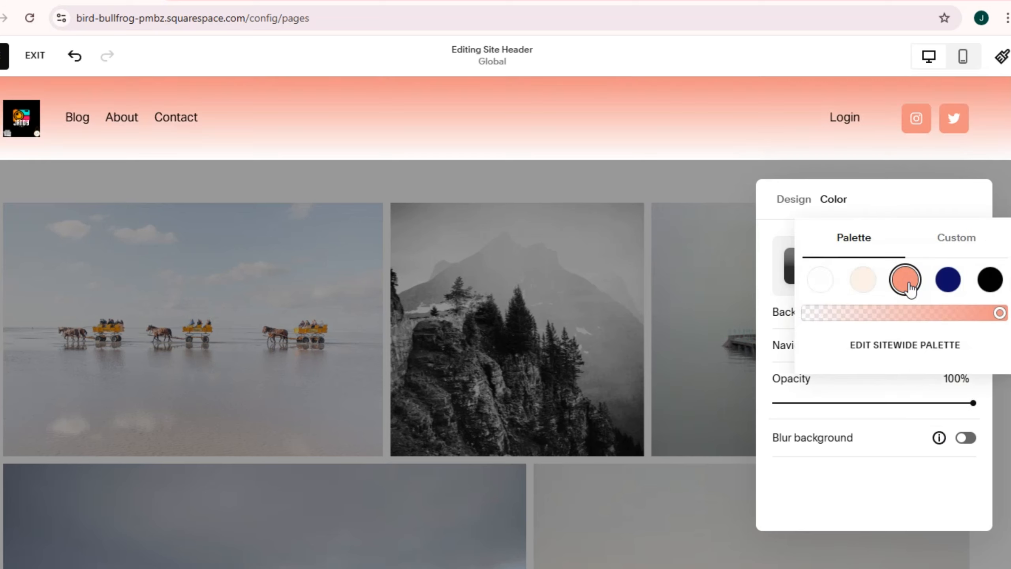
{"action": "left_click", "coordinate": [945, 287]}
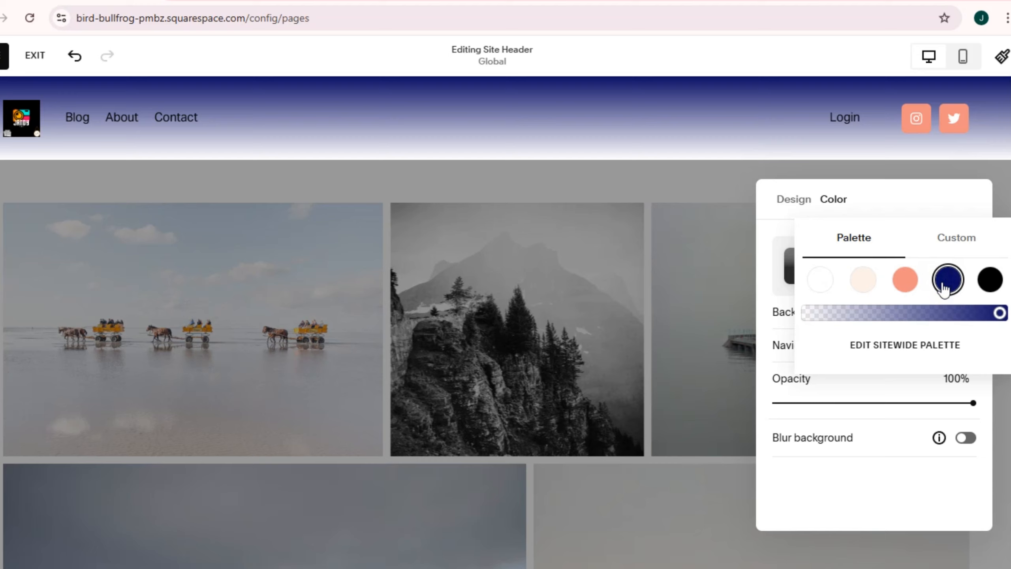
{"action": "left_click", "coordinate": [711, 196]}
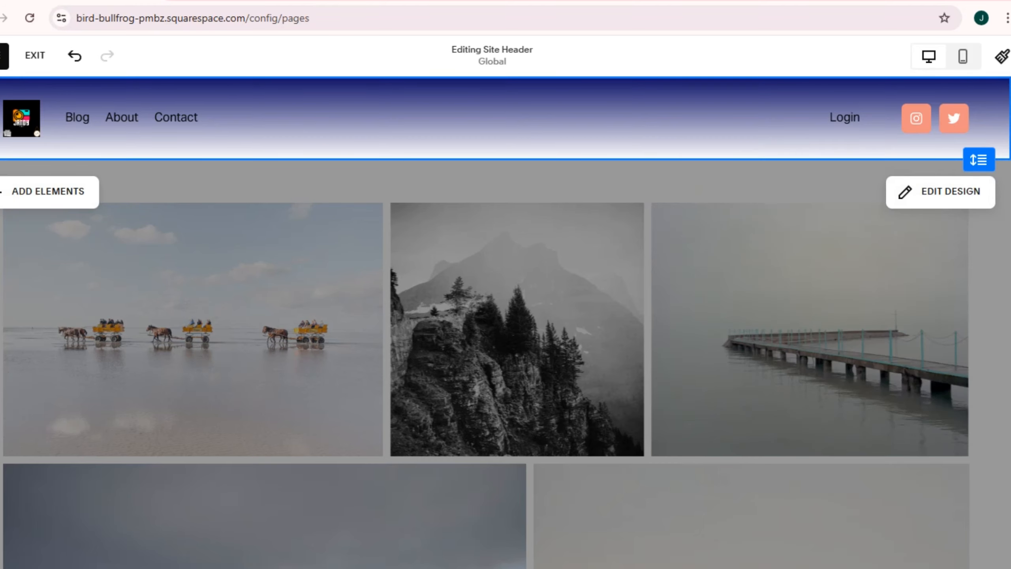
Step: Leave header editing and return to the content of the Portfolio page
{"action": "left_click", "coordinate": [609, 316]}
{"action": "scroll", "coordinate": [724, 383], "scroll_direction": "down", "scroll_amount": 1}
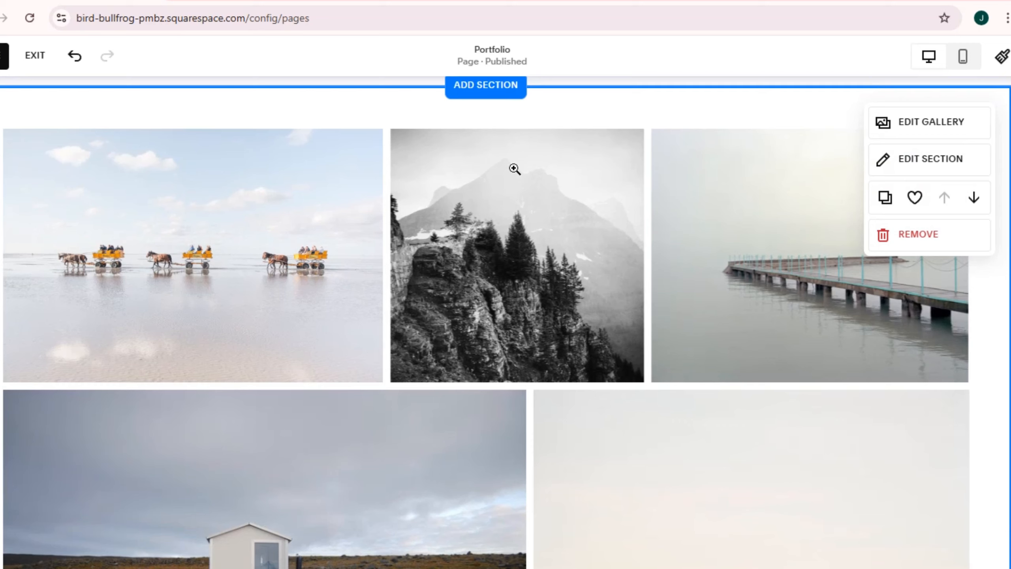
{"action": "scroll", "coordinate": [537, 205], "scroll_direction": "up", "scroll_amount": 2}
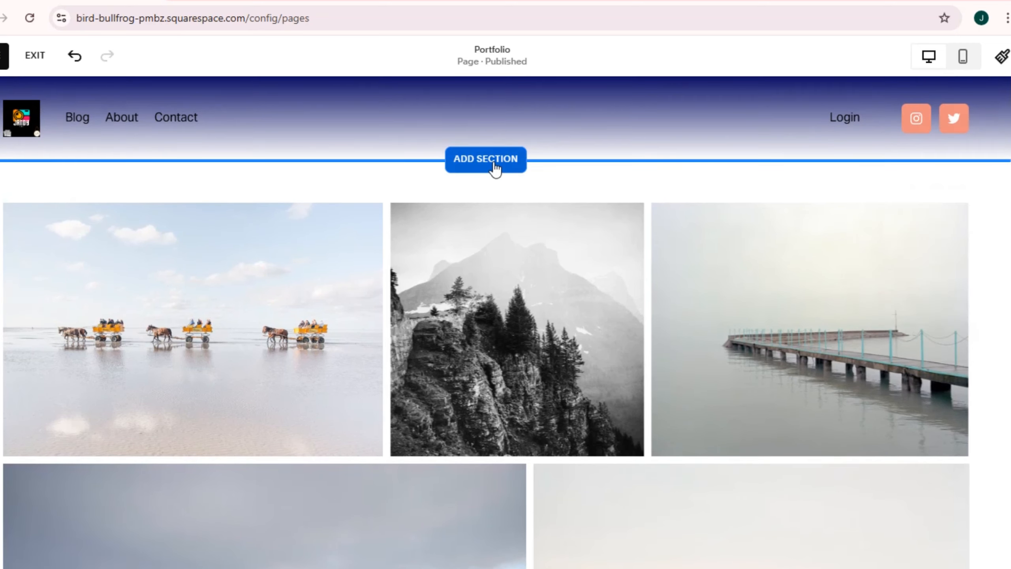
Step: Add the Contact section with scrolling heading, form and mountain photo above the gallery, and shrink its heading block to end beside the photo
{"action": "left_click", "coordinate": [494, 167]}
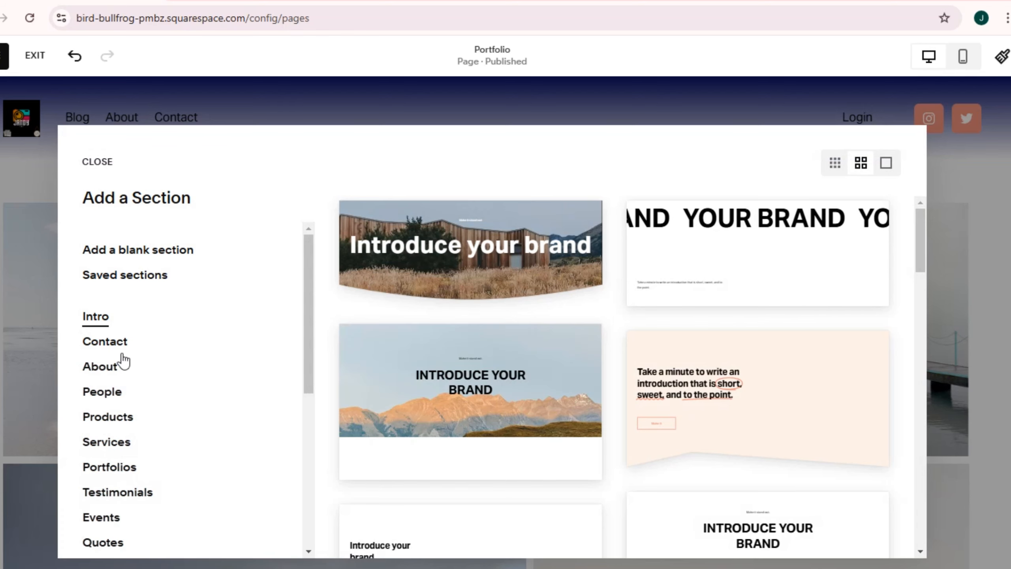
{"action": "scroll", "coordinate": [105, 273], "scroll_direction": "down", "scroll_amount": 2}
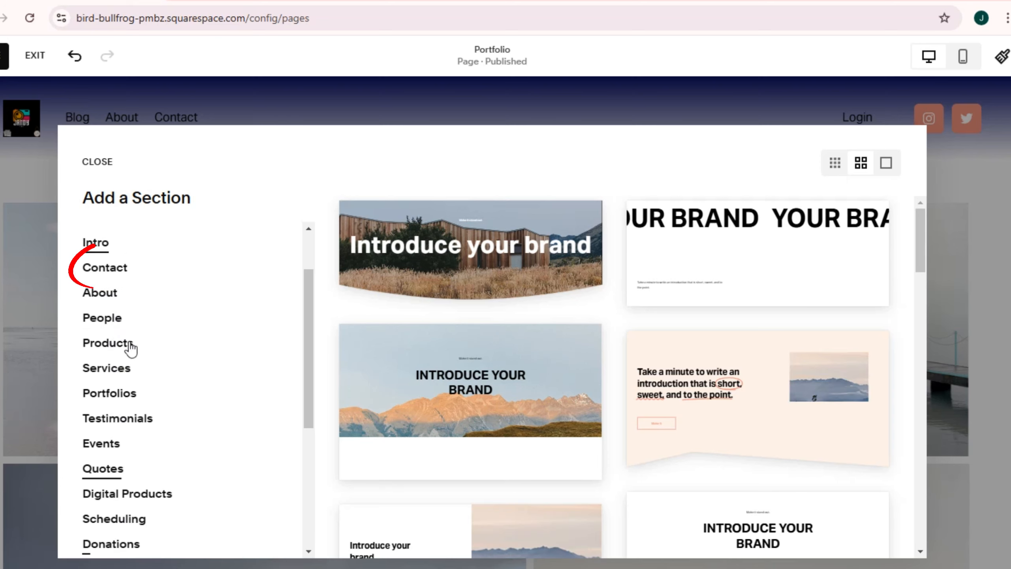
{"action": "left_click", "coordinate": [124, 275]}
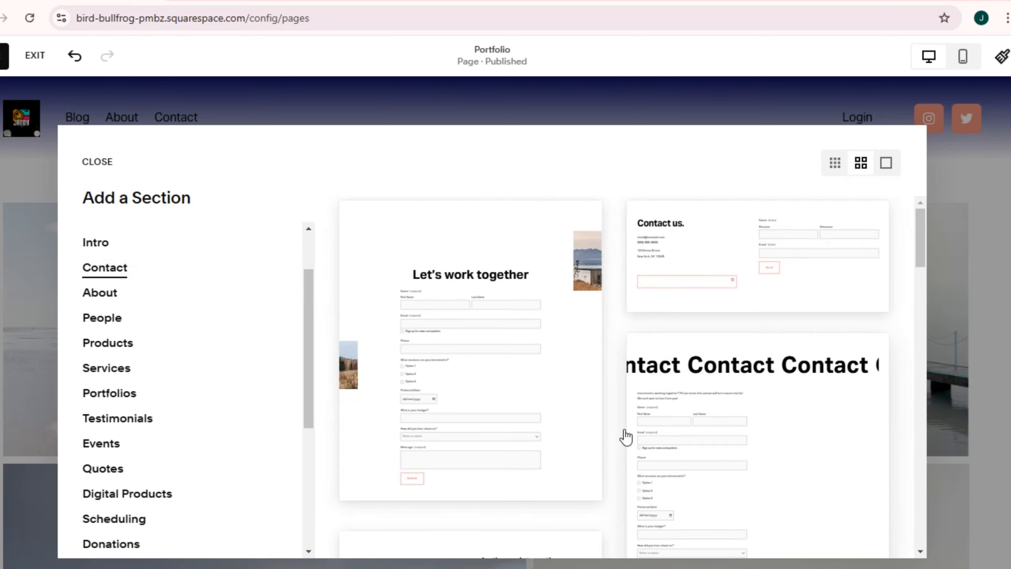
{"action": "left_click", "coordinate": [693, 471]}
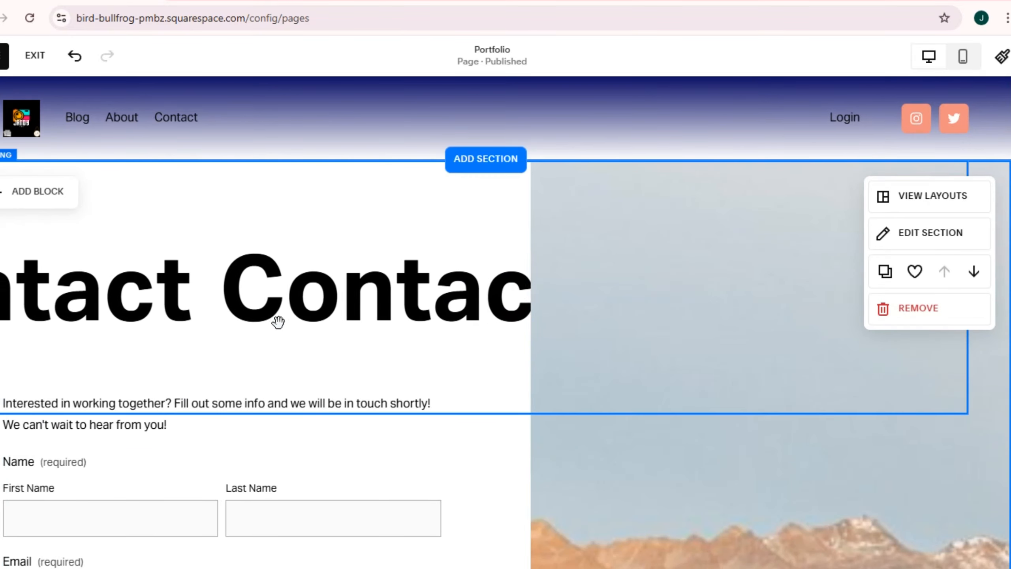
{"action": "left_click", "coordinate": [158, 253]}
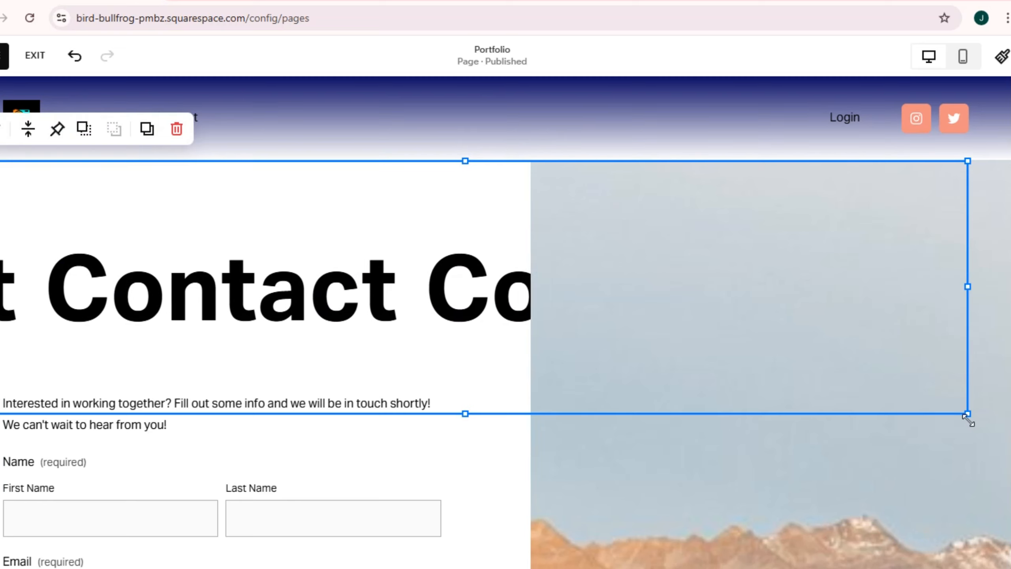
{"action": "left_click_drag", "start_coordinate": [968, 417], "coordinate": [527, 329]}
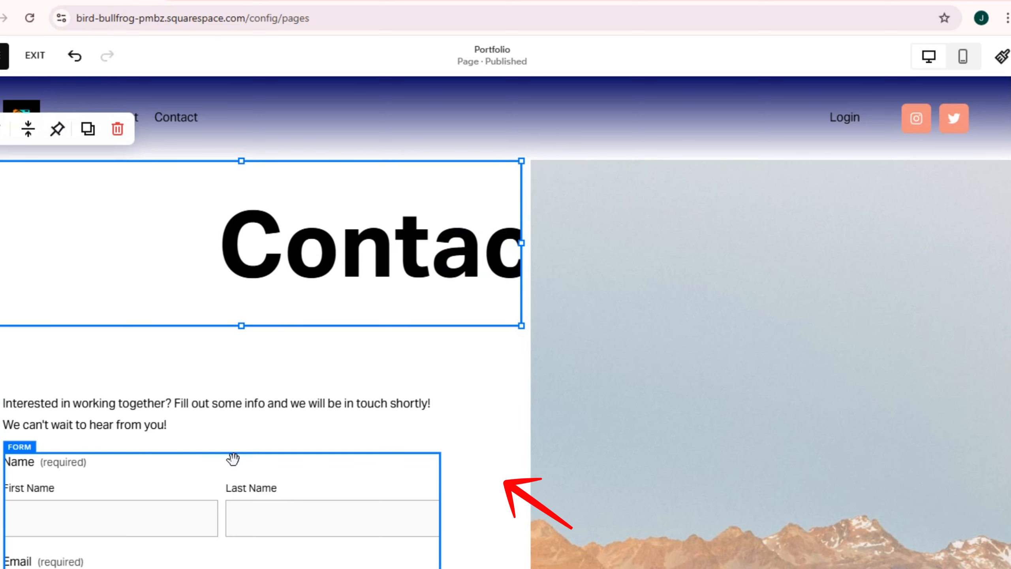
Step: Examine the intro text and the form fields of the new Contact section
{"action": "scroll", "coordinate": [71, 398], "scroll_direction": "down", "scroll_amount": 5}
{"action": "left_click", "coordinate": [71, 210]}
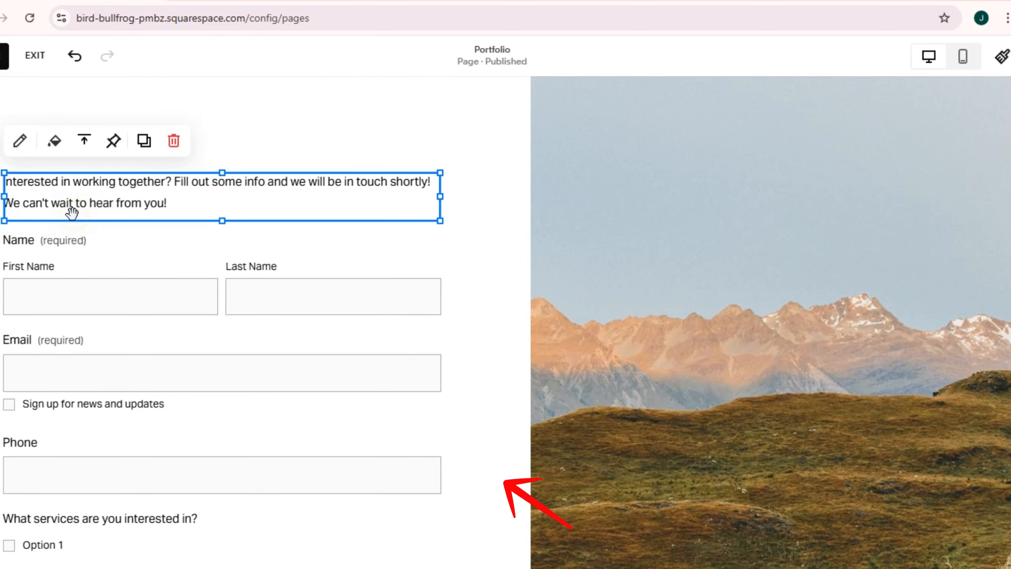
{"action": "left_click", "coordinate": [74, 201]}
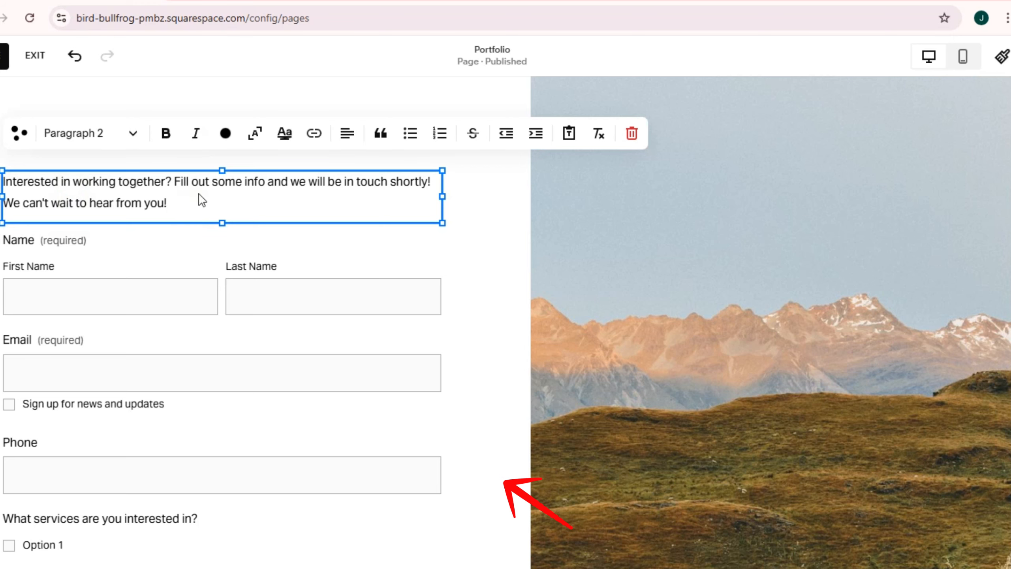
{"action": "left_click", "coordinate": [36, 267]}
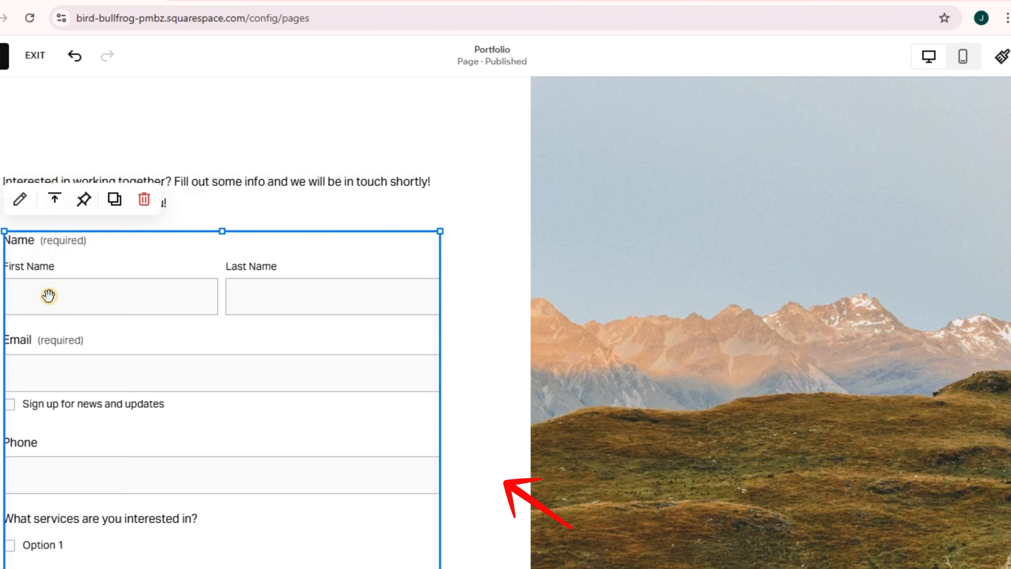
{"action": "scroll", "coordinate": [204, 369], "scroll_direction": "down", "scroll_amount": 7}
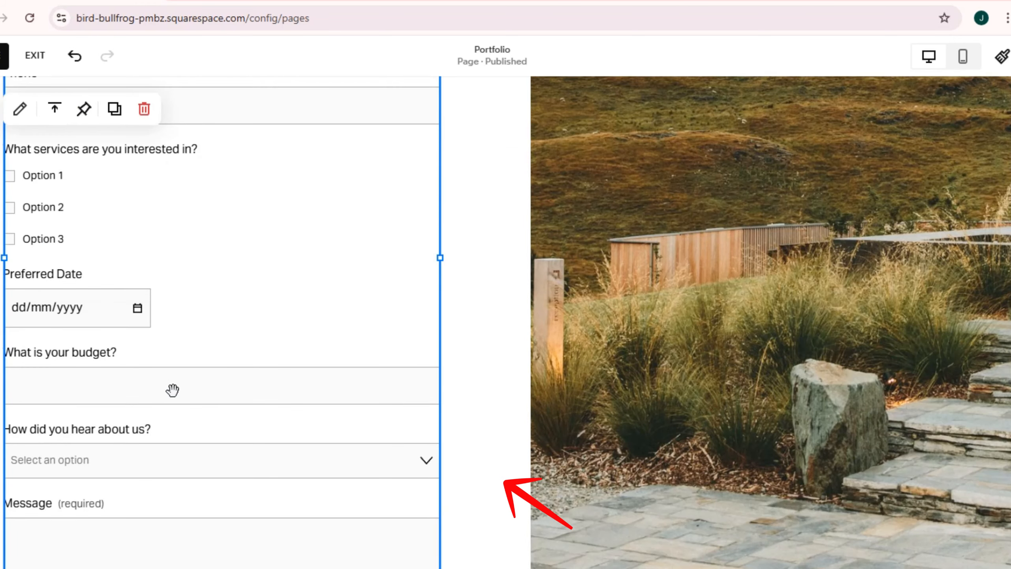
{"action": "scroll", "coordinate": [196, 400], "scroll_direction": "down", "scroll_amount": 6}
{"action": "scroll", "coordinate": [413, 418], "scroll_direction": "up", "scroll_amount": 14}
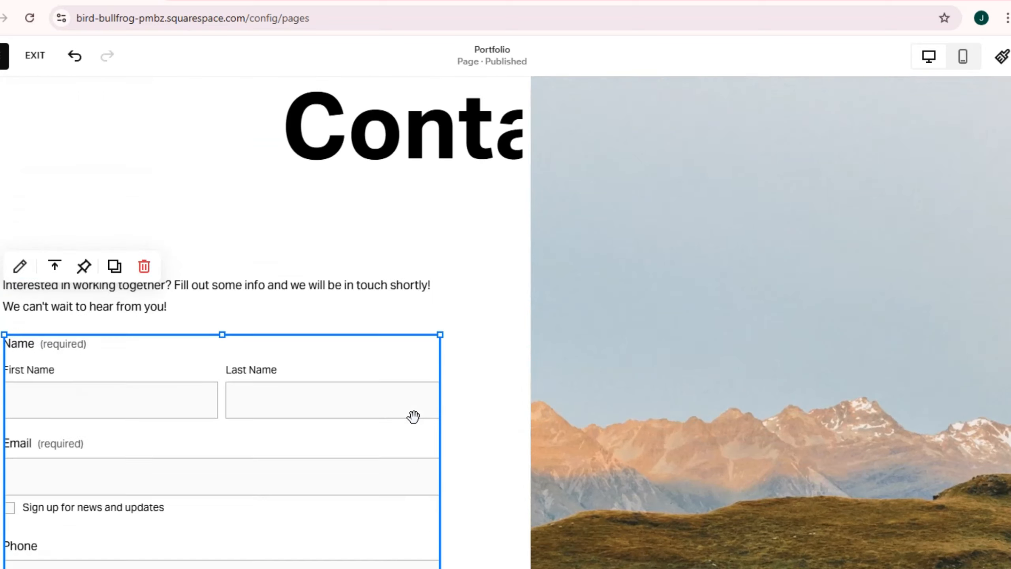
{"action": "scroll", "coordinate": [413, 417], "scroll_direction": "up", "scroll_amount": 3}
{"action": "scroll", "coordinate": [413, 417], "scroll_direction": "down", "scroll_amount": 3}
{"action": "scroll", "coordinate": [414, 417], "scroll_direction": "up", "scroll_amount": 3}
{"action": "left_click", "coordinate": [446, 421]}
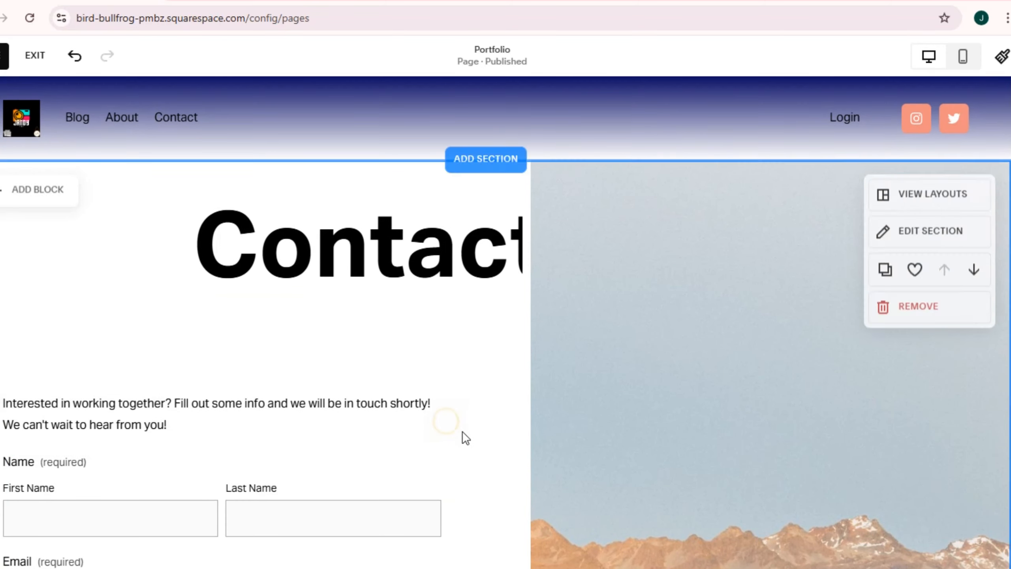
Step: Add the Videos section with the centered "Make it stand out." heading and single video between the contact form and the gallery
{"action": "scroll", "coordinate": [469, 438], "scroll_direction": "down", "scroll_amount": 11}
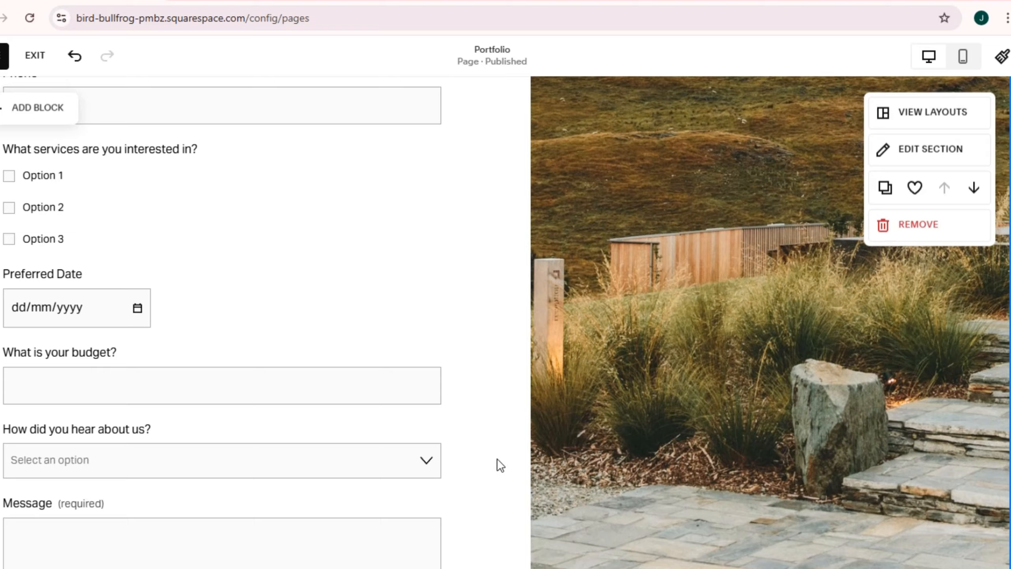
{"action": "scroll", "coordinate": [497, 459], "scroll_direction": "down", "scroll_amount": 5}
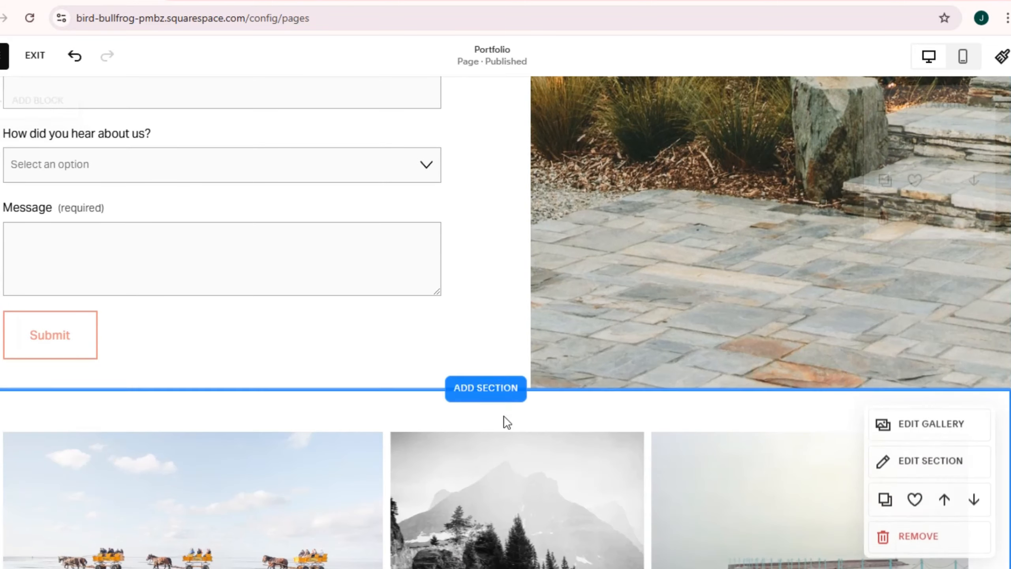
{"action": "left_click", "coordinate": [502, 390]}
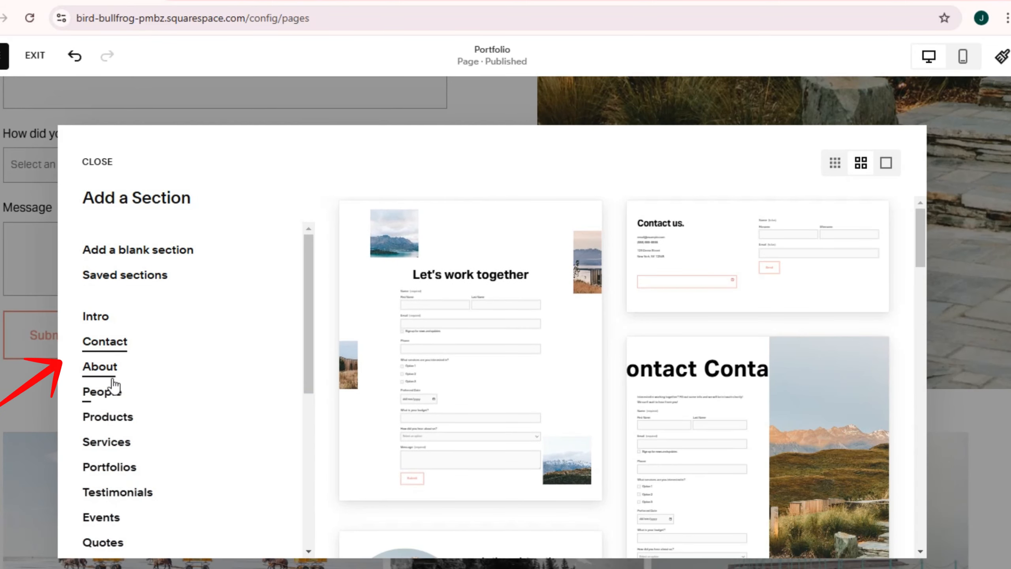
{"action": "scroll", "coordinate": [116, 440], "scroll_direction": "down", "scroll_amount": 3}
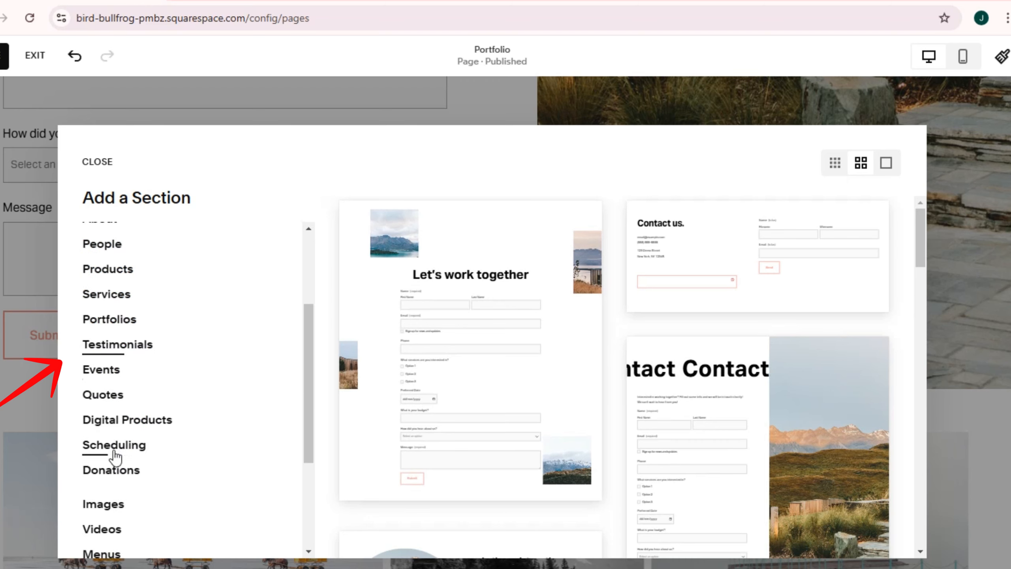
{"action": "scroll", "coordinate": [120, 530], "scroll_direction": "down", "scroll_amount": 2}
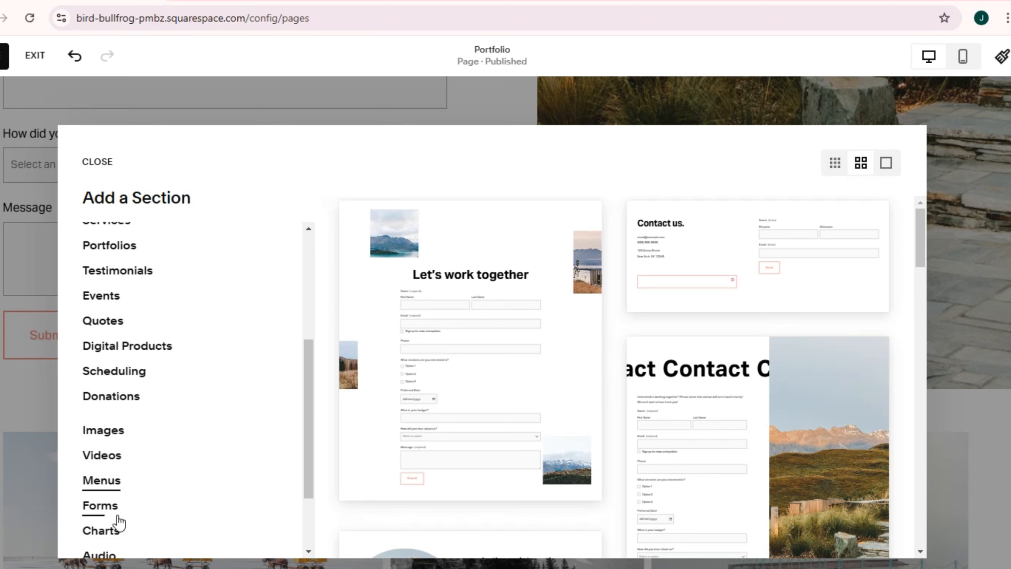
{"action": "scroll", "coordinate": [118, 530], "scroll_direction": "down", "scroll_amount": 2}
{"action": "scroll", "coordinate": [111, 346], "scroll_direction": "up", "scroll_amount": 3}
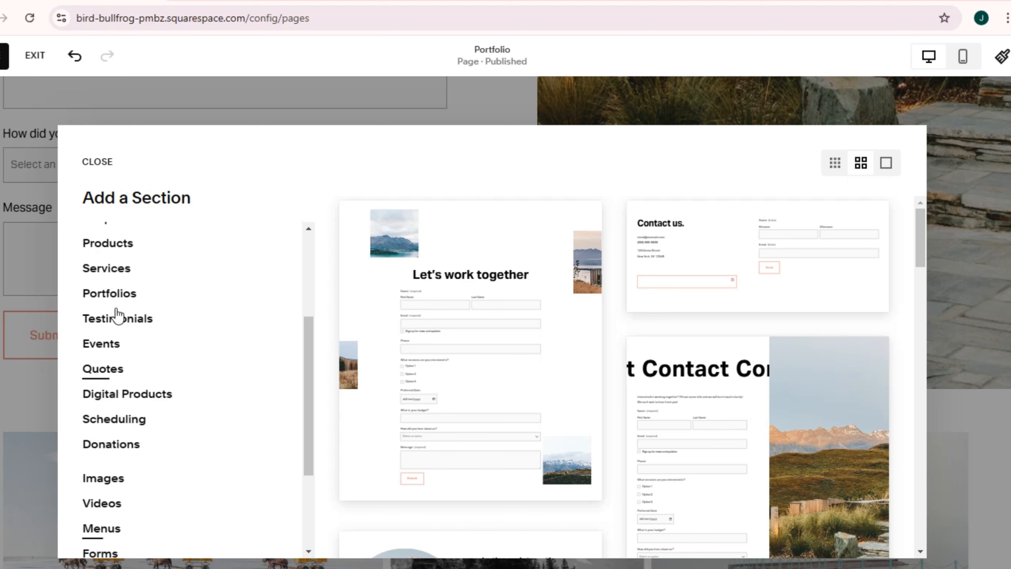
{"action": "left_click", "coordinate": [115, 506]}
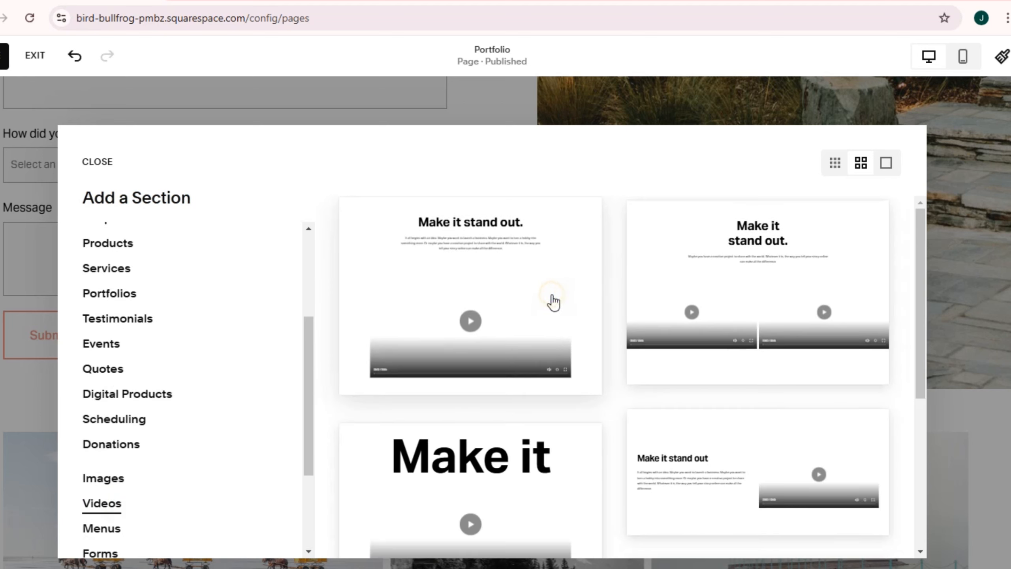
{"action": "key", "text": "Escape"}
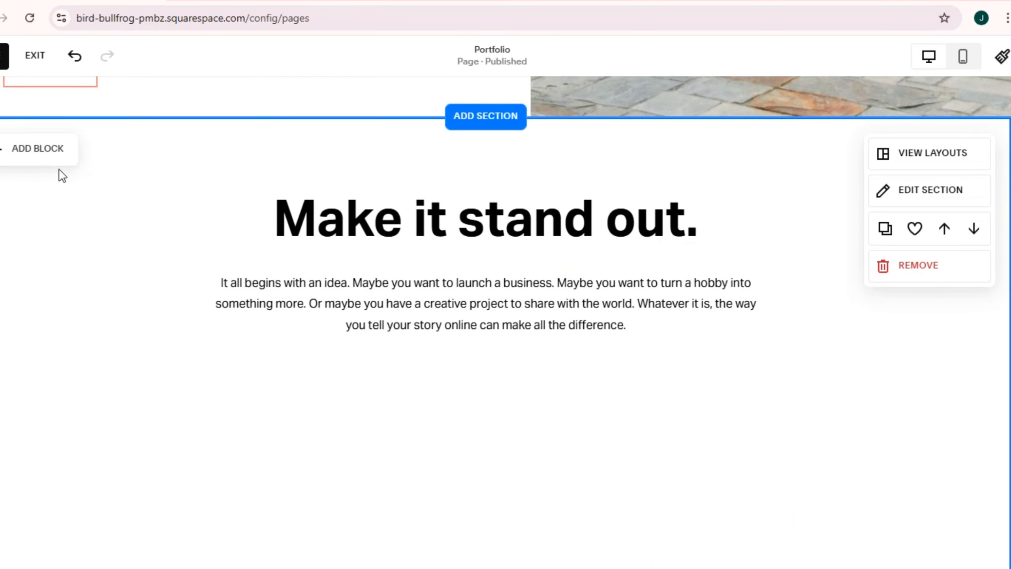
Step: Add a line block across the full width of the video section and shift the "Make it stand out." heading below it
{"action": "left_click", "coordinate": [47, 159]}
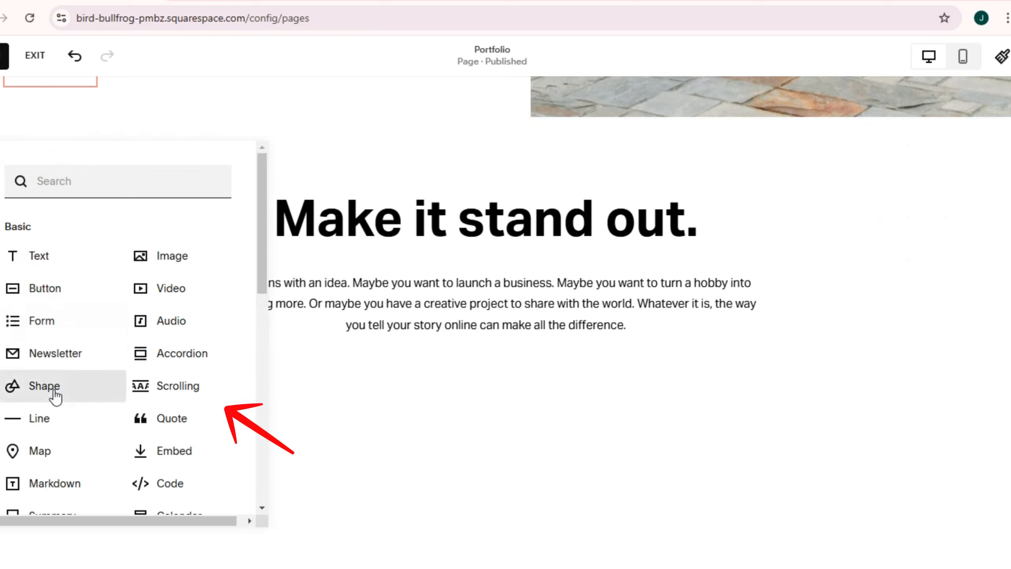
{"action": "left_click", "coordinate": [55, 421]}
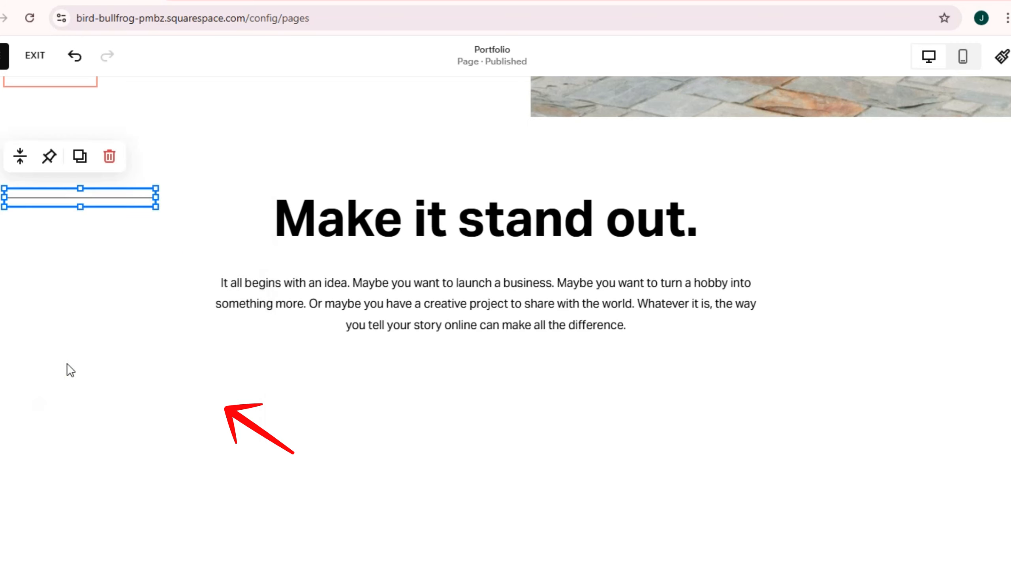
{"action": "left_click_drag", "start_coordinate": [159, 195], "coordinate": [995, 188]}
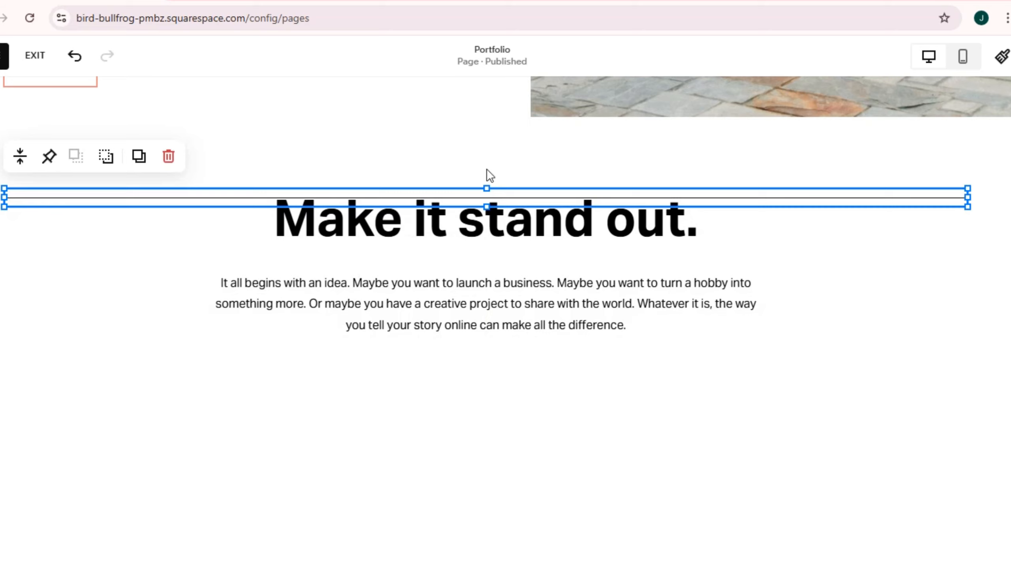
{"action": "left_click_drag", "start_coordinate": [512, 199], "coordinate": [516, 172]}
{"action": "left_click_drag", "start_coordinate": [524, 233], "coordinate": [527, 282]}
{"action": "left_click", "coordinate": [175, 302]}
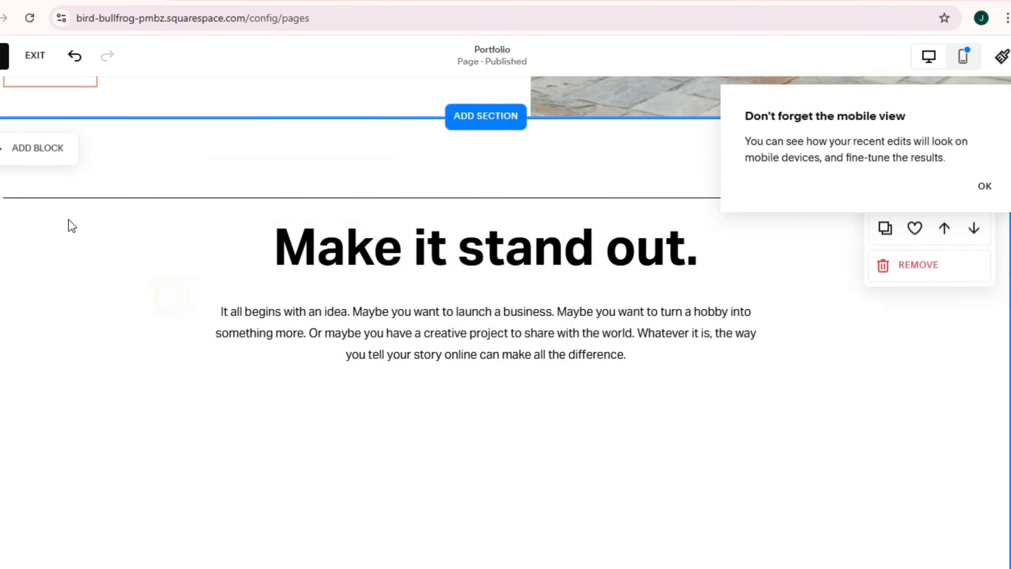
Step: Look through the content blocks available for the video section, and inspect its video block
{"action": "left_click", "coordinate": [51, 163]}
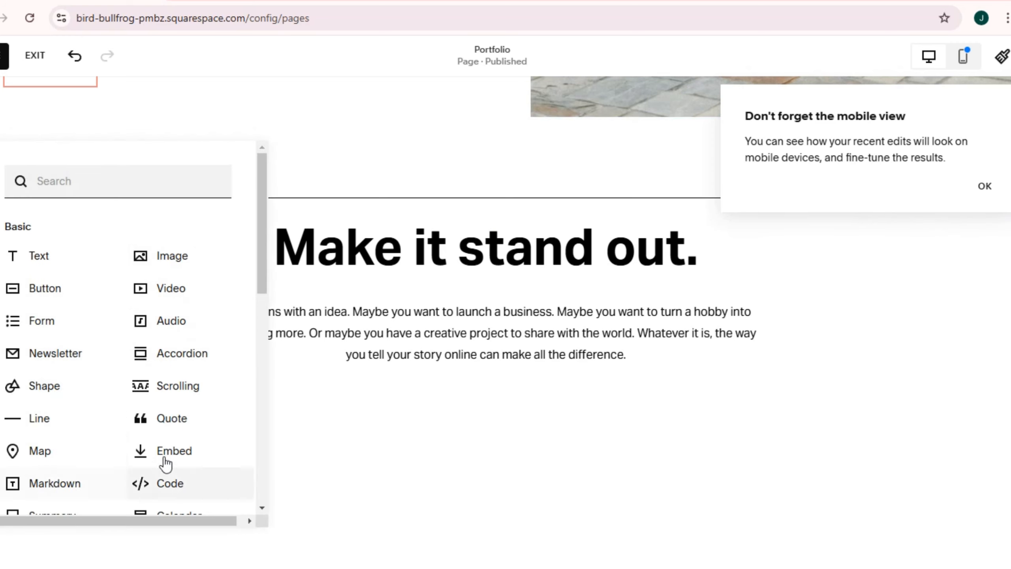
{"action": "scroll", "coordinate": [165, 464], "scroll_direction": "down", "scroll_amount": 4}
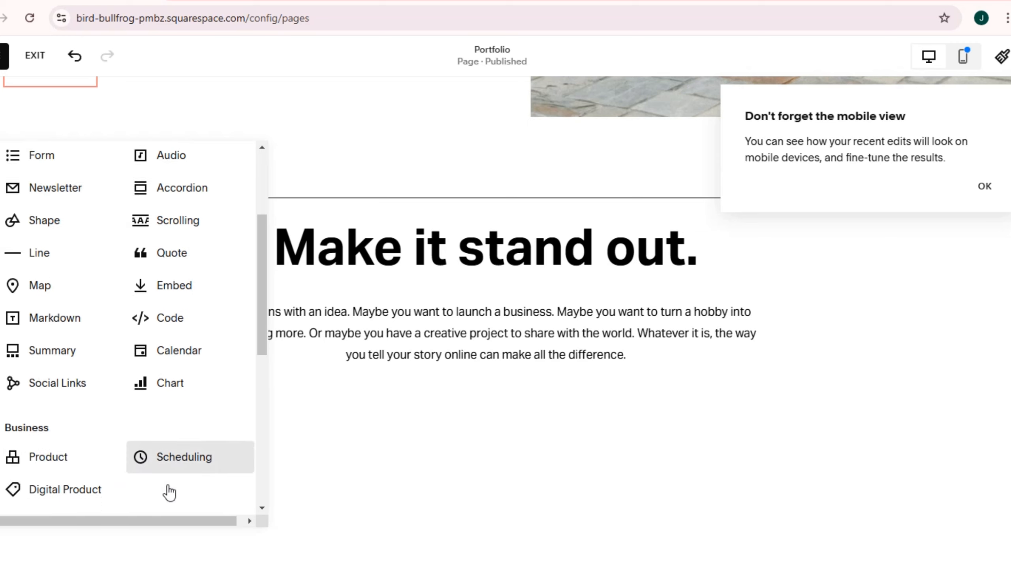
{"action": "scroll", "coordinate": [169, 491], "scroll_direction": "down", "scroll_amount": 2}
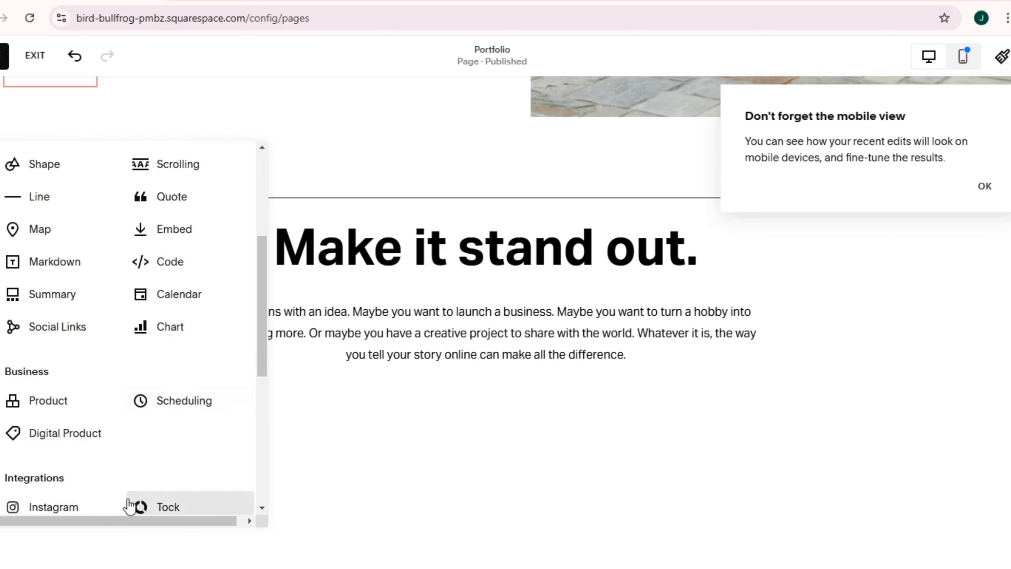
{"action": "scroll", "coordinate": [129, 501], "scroll_direction": "down", "scroll_amount": 5}
{"action": "scroll", "coordinate": [203, 440], "scroll_direction": "up", "scroll_amount": 10}
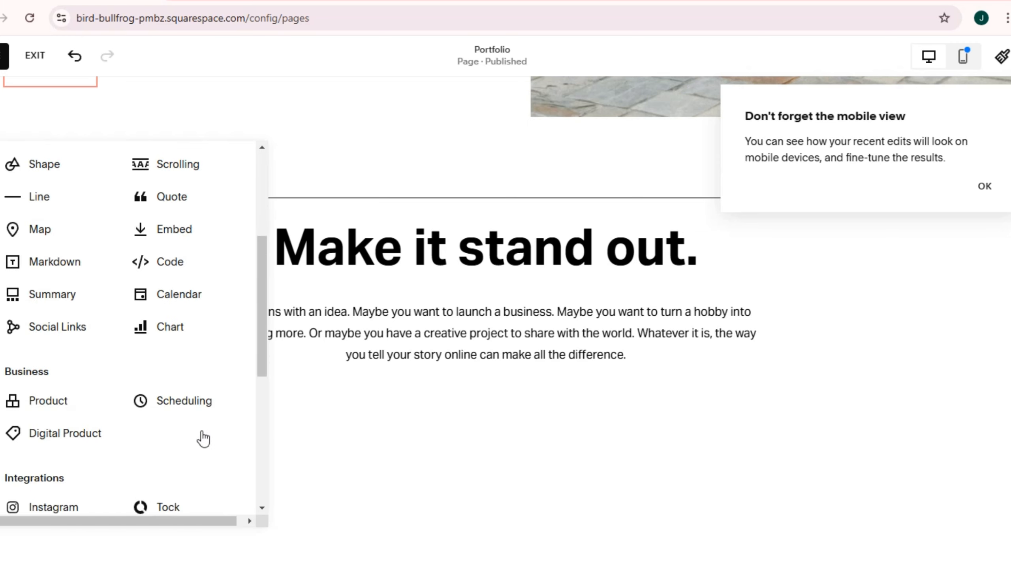
{"action": "left_click", "coordinate": [171, 483]}
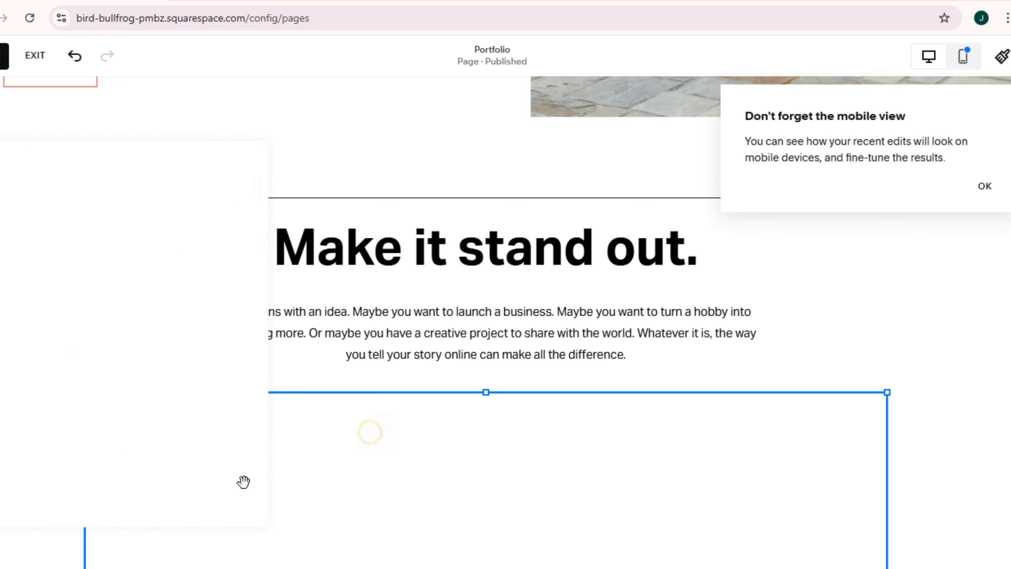
{"action": "left_click", "coordinate": [917, 359]}
{"action": "scroll", "coordinate": [887, 372], "scroll_direction": "down", "scroll_amount": 4}
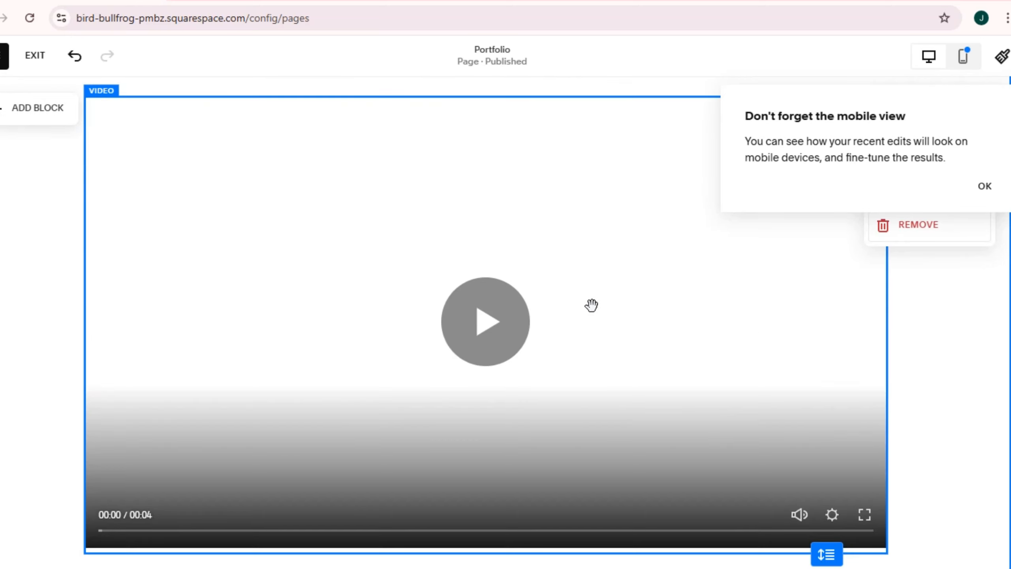
{"action": "left_click", "coordinate": [592, 306]}
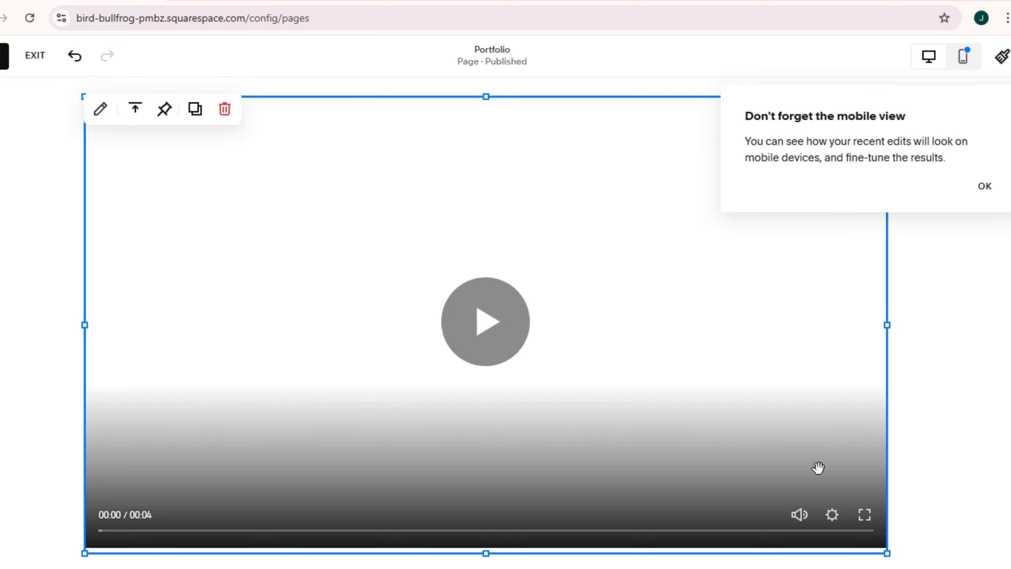
{"action": "double_click", "coordinate": [370, 268]}
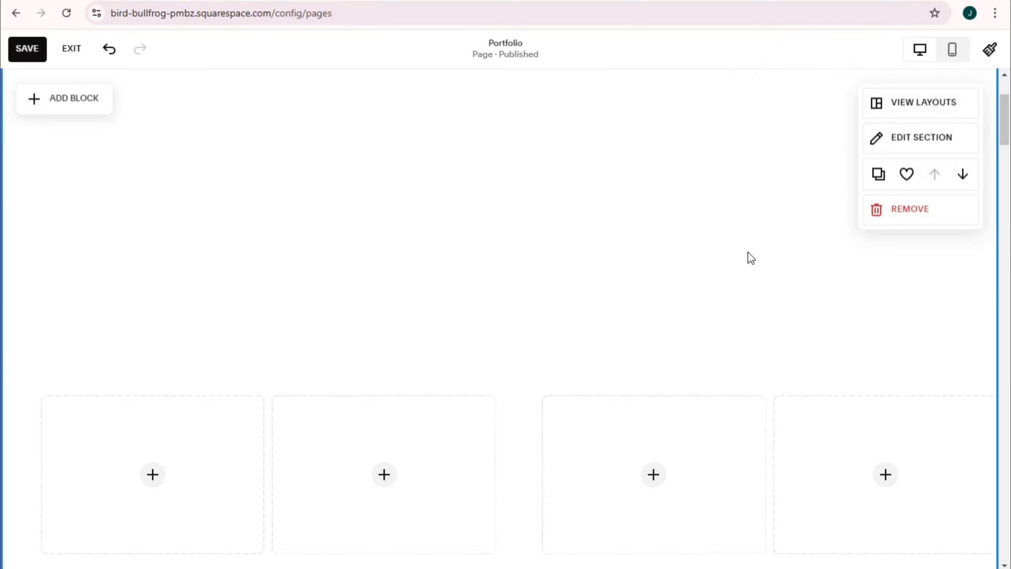
Step: Review the Portfolio page's sections from the header to the site footer
{"action": "scroll", "coordinate": [749, 257], "scroll_direction": "up", "scroll_amount": 4}
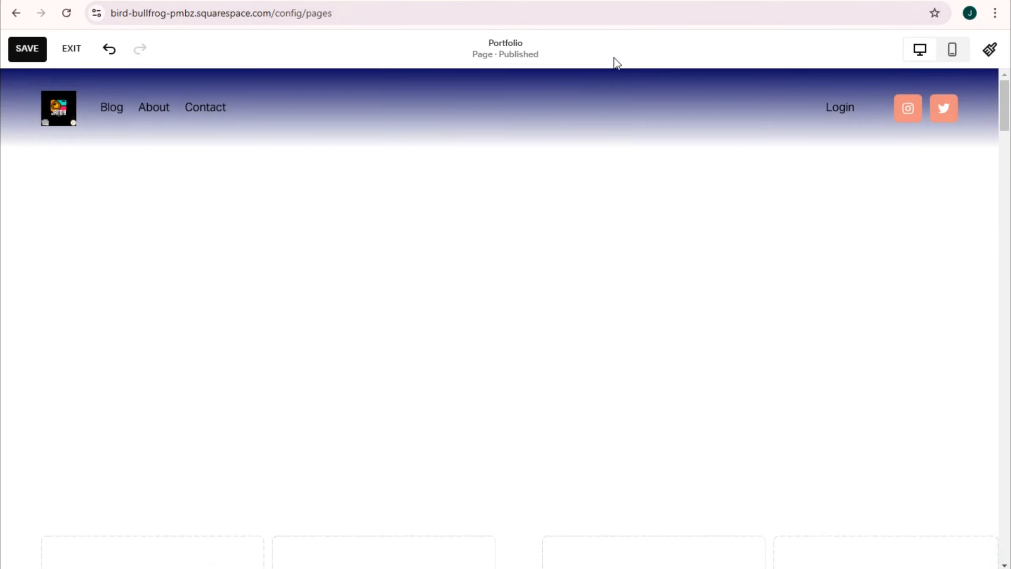
{"action": "scroll", "coordinate": [589, 269], "scroll_direction": "down", "scroll_amount": 15}
{"action": "scroll", "coordinate": [604, 382], "scroll_direction": "up", "scroll_amount": 10}
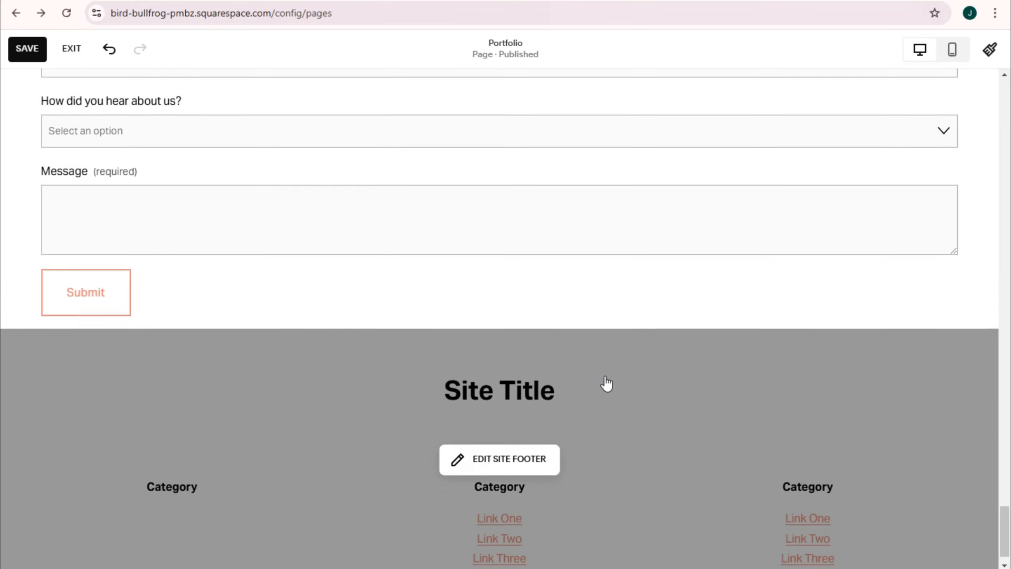
{"action": "scroll", "coordinate": [607, 391], "scroll_direction": "up", "scroll_amount": 10}
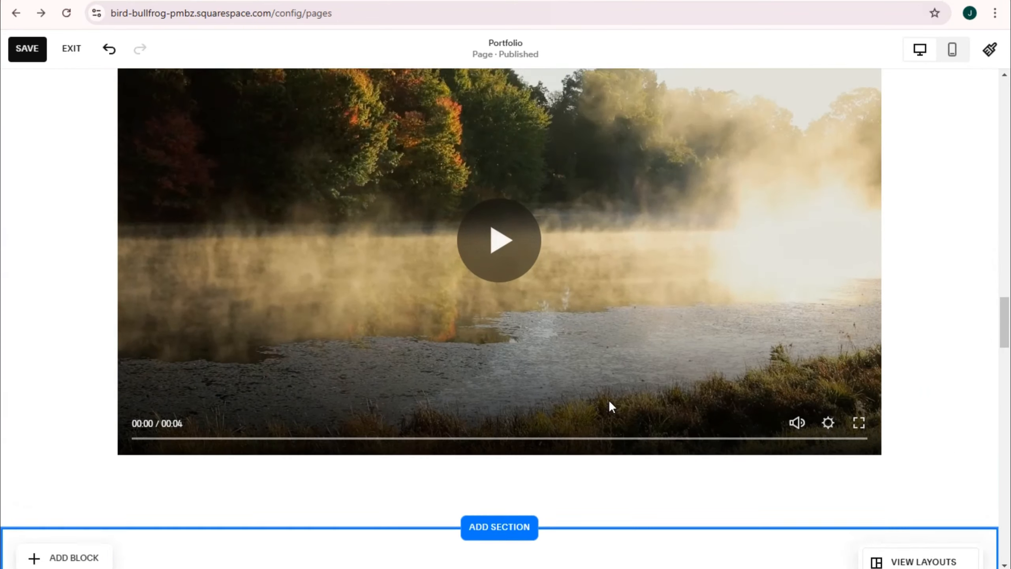
{"action": "scroll", "coordinate": [607, 406], "scroll_direction": "up", "scroll_amount": 15}
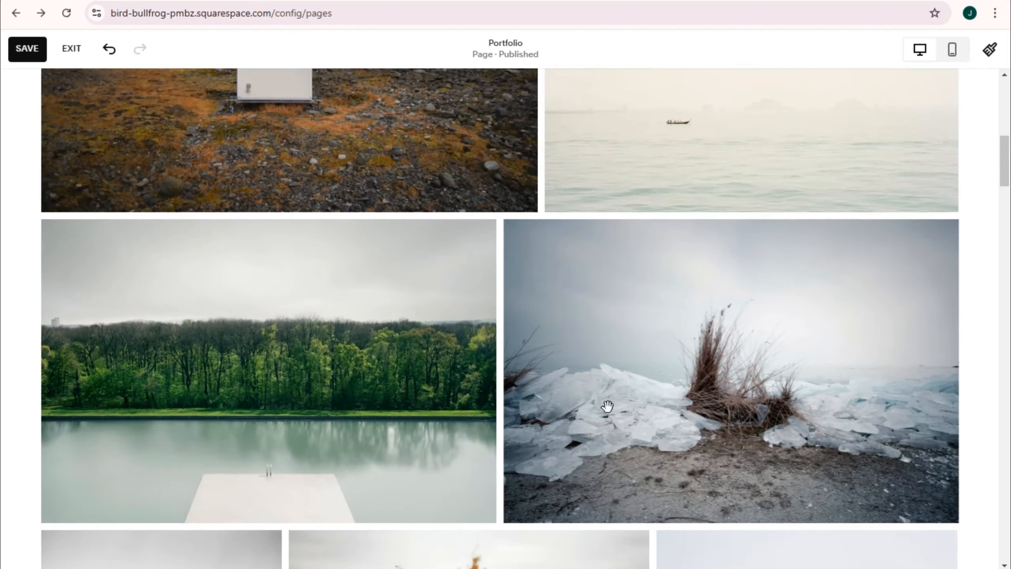